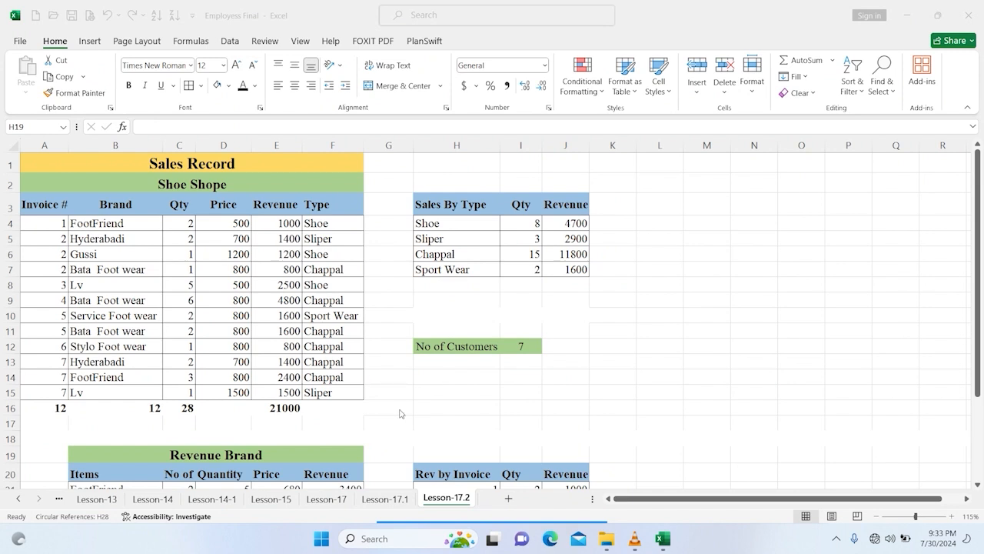
- Create a copy of the Lesson-17.2 sheet placed at the end of the workbook
{"action": "left_click", "coordinate": [461, 499]}
{"action": "right_click", "coordinate": [460, 502]}
{"action": "left_click", "coordinate": [503, 376]}
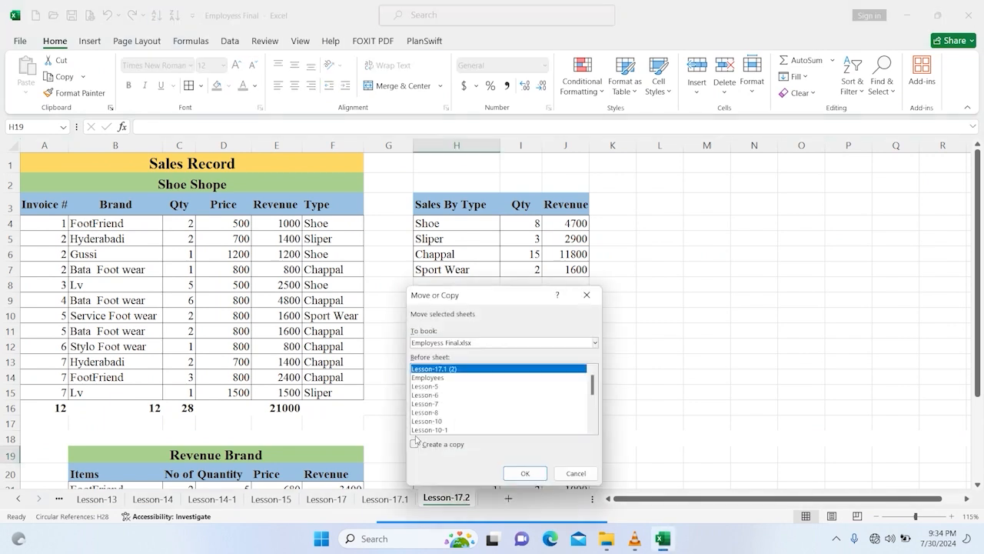
{"action": "scroll", "coordinate": [441, 415], "scroll_direction": "down", "scroll_amount": 5}
{"action": "left_click", "coordinate": [432, 430]}
{"action": "left_click", "coordinate": [435, 444]}
{"action": "left_click", "coordinate": [526, 473]}
- Rename the copied sheet as Lesson-17.3
{"action": "left_click", "coordinate": [475, 504]}
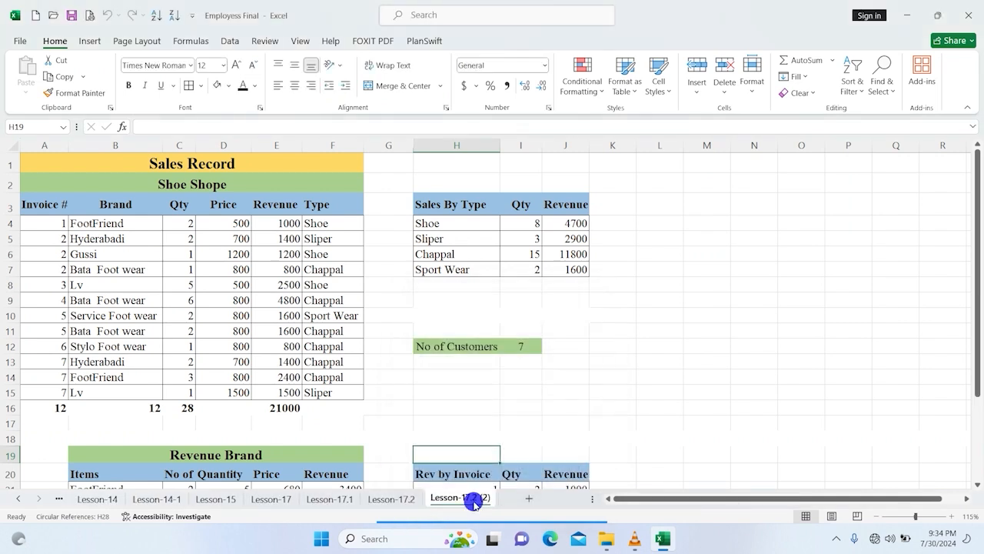
{"action": "double_click", "coordinate": [474, 502]}
{"action": "type", "text": "Lesson-17.3"}
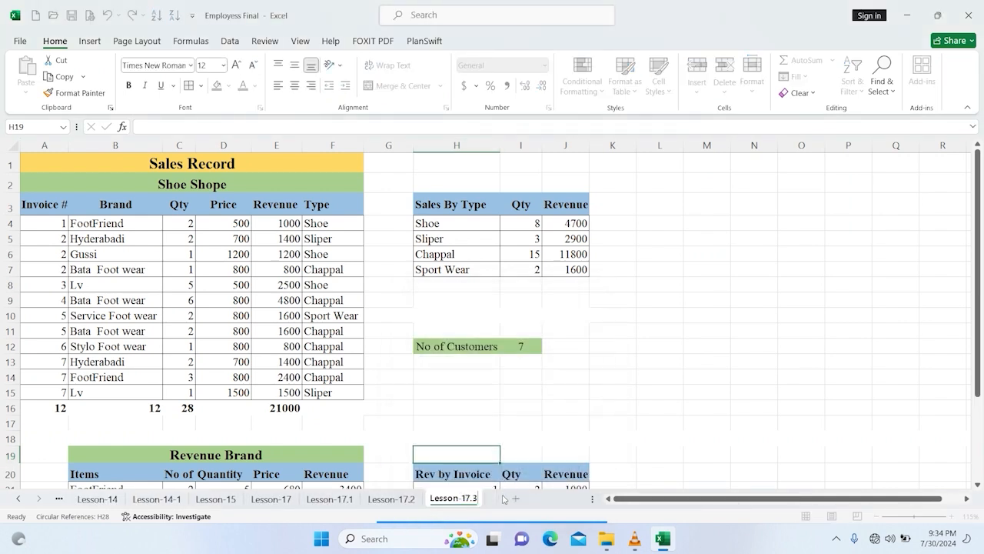
{"action": "key", "text": "Return"}
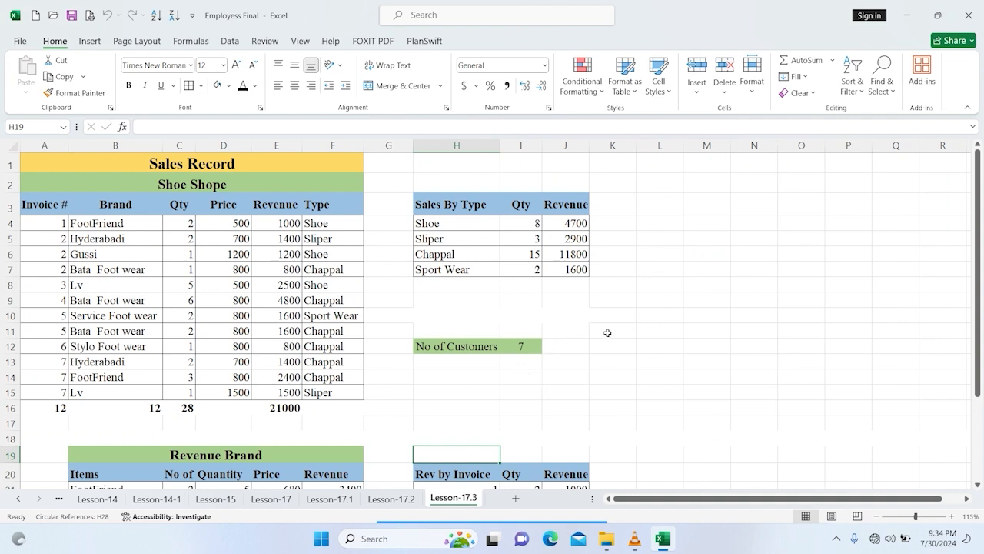
- Collapse the ribbon and inspect the revenue formulas in the Sales By Type, Rev by Invoice and Revenue Brand tables
{"action": "left_click", "coordinate": [575, 222]}
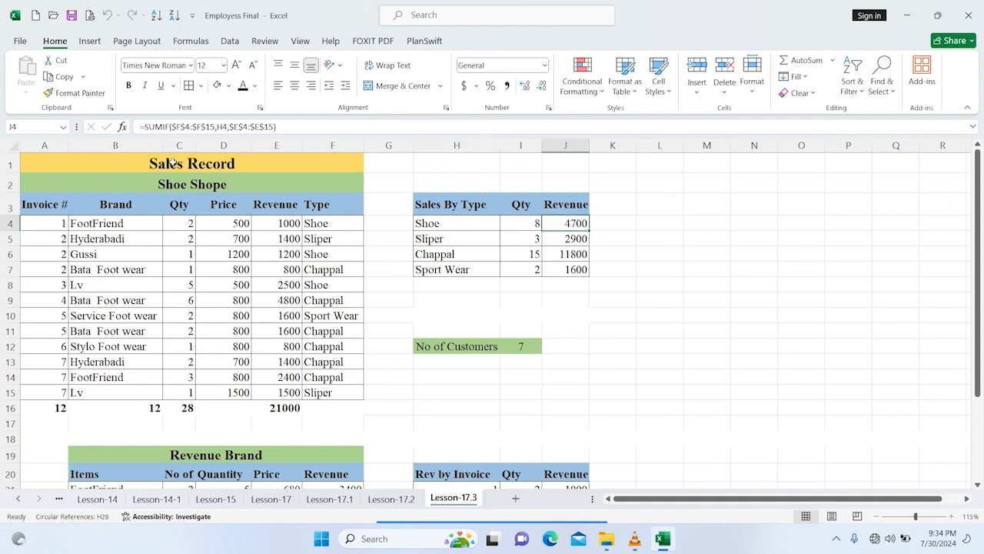
{"action": "scroll", "coordinate": [541, 303], "scroll_direction": "down", "scroll_amount": 1}
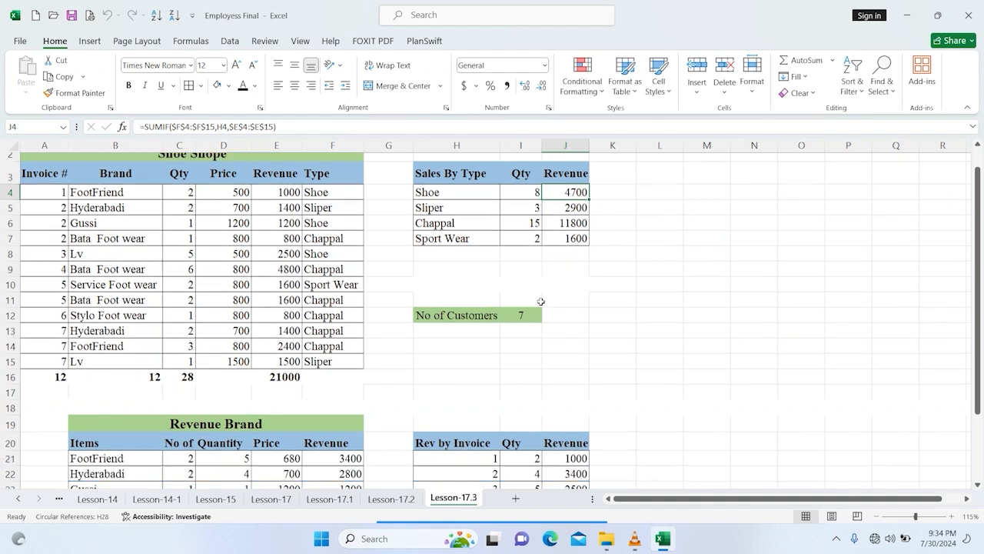
{"action": "scroll", "coordinate": [543, 307], "scroll_direction": "up", "scroll_amount": 1}
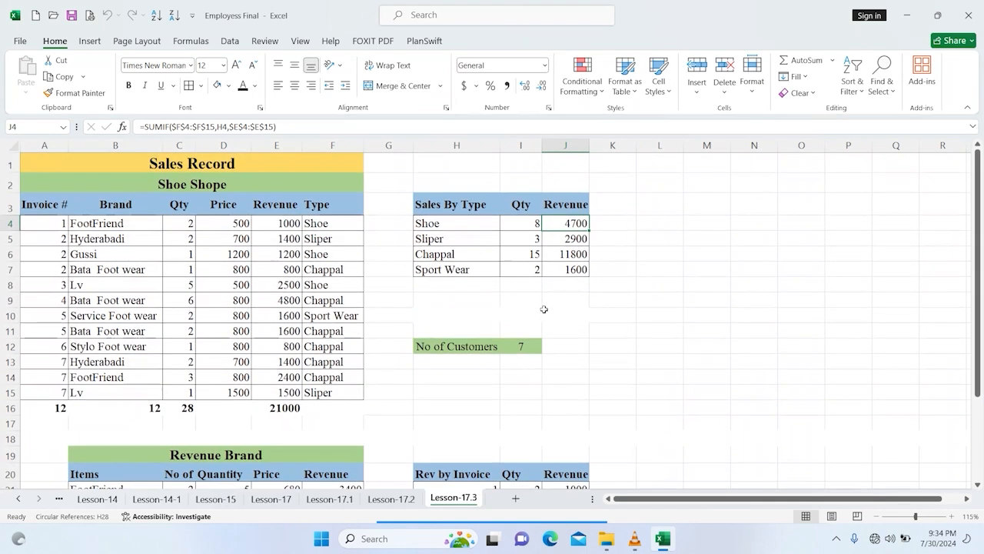
{"action": "key", "text": "ctrl+F1"}
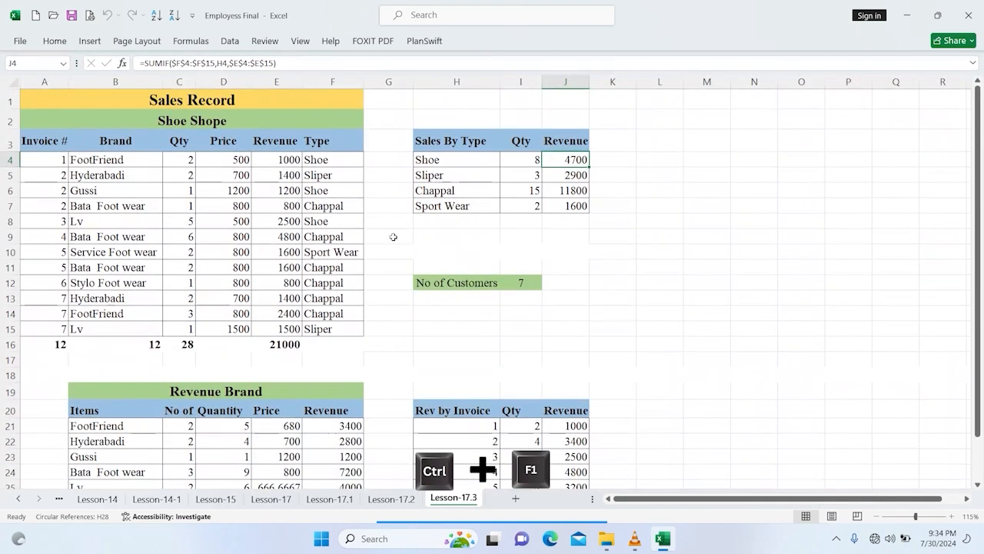
{"action": "left_click", "coordinate": [564, 424]}
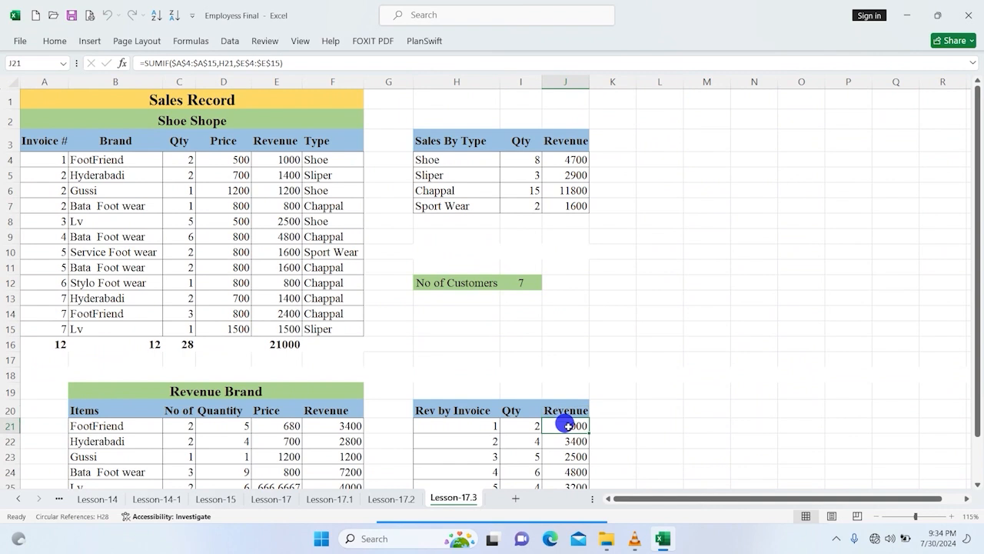
{"action": "left_click", "coordinate": [347, 428]}
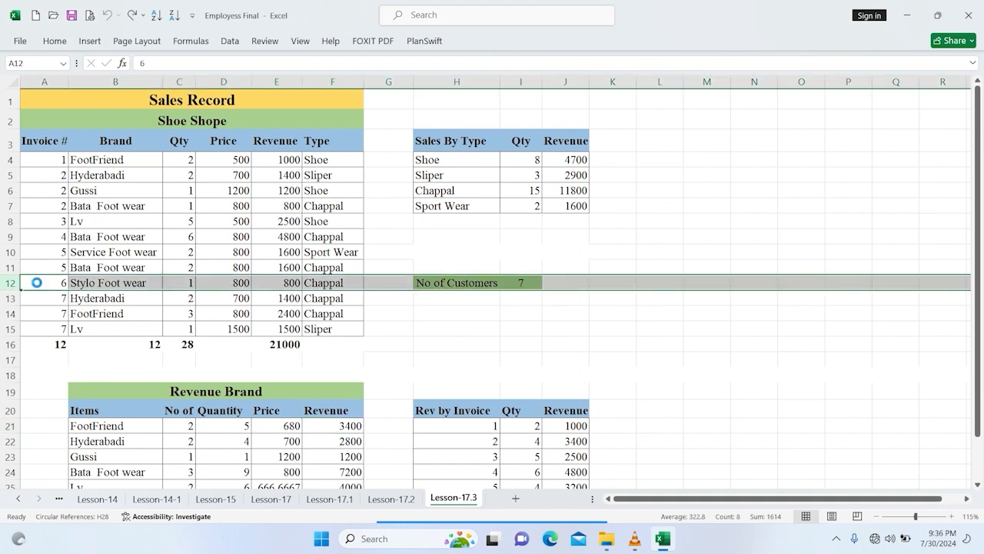
- Insert a new row 12 in the Sales Record and enter invoice number 5 with brand FootFriend
{"action": "key", "text": "ctrl+plus"}
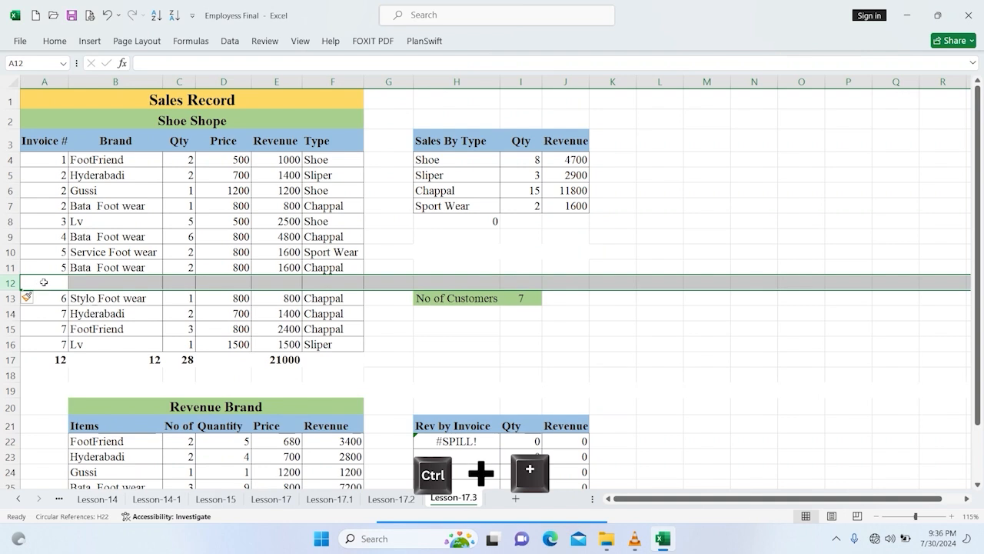
{"action": "left_click", "coordinate": [50, 284]}
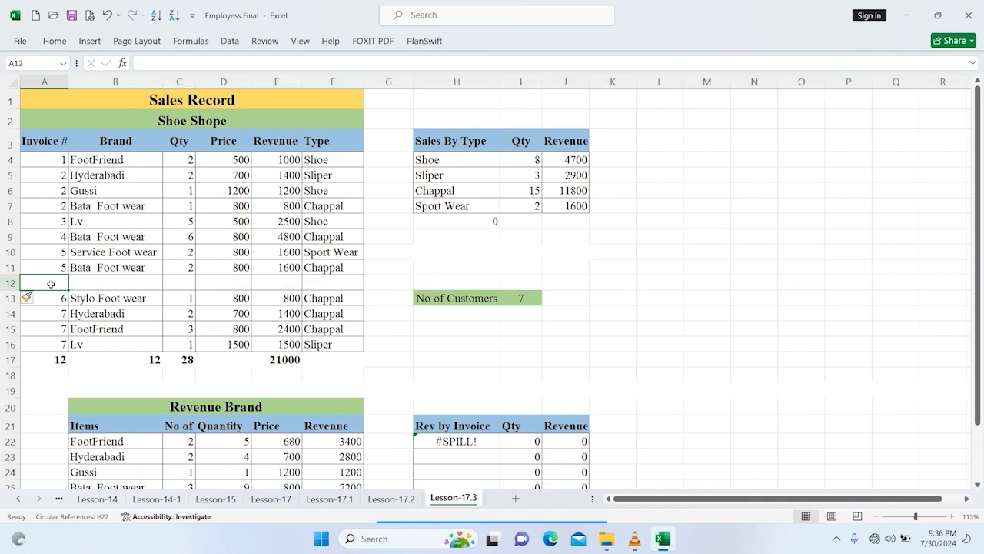
{"action": "type", "text": "5"}
{"action": "key", "text": "Return"}
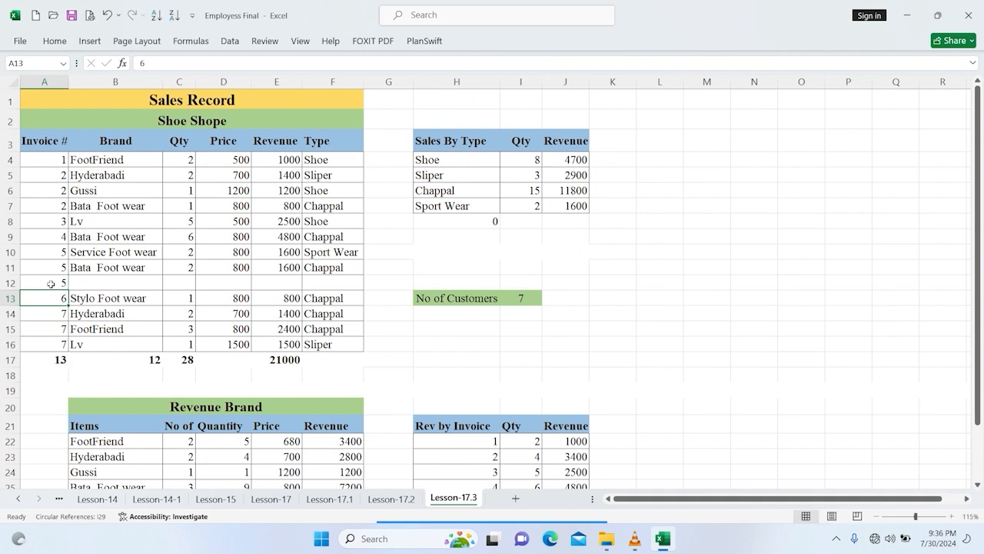
{"action": "double_click", "coordinate": [87, 284]}
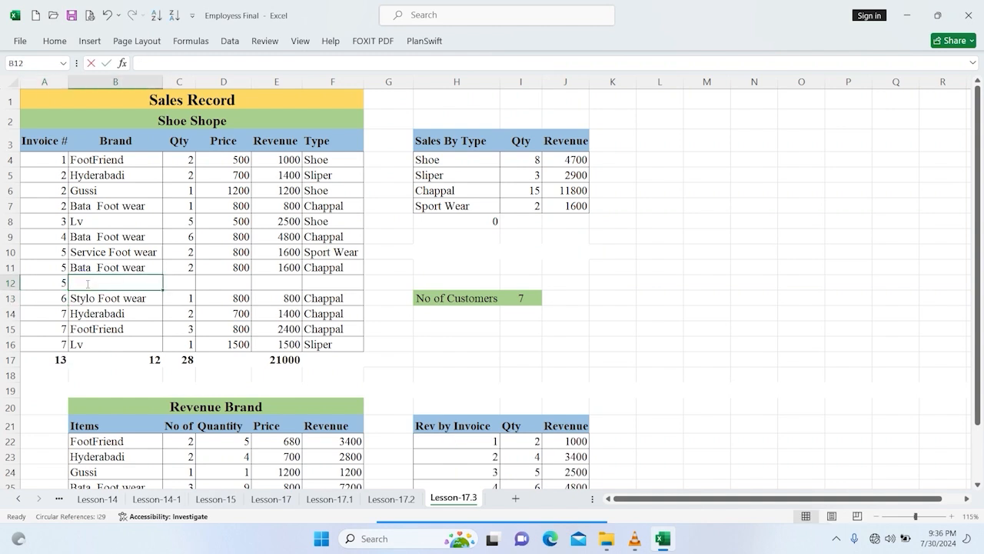
{"action": "type", "text": "foot"}
{"action": "key", "text": "Return"}
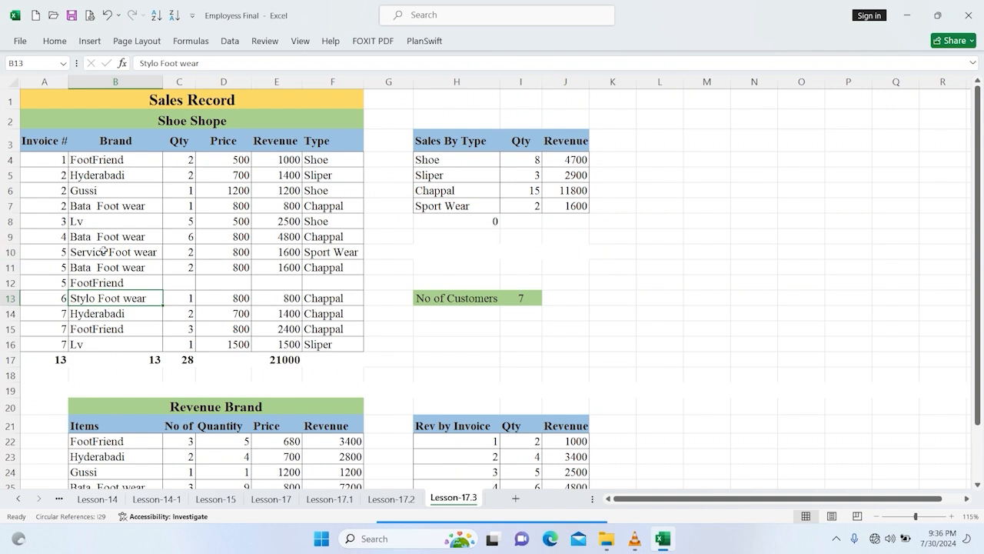
- Complete the new row 12 record with quantity 1, price 250 and type Sliper
{"action": "double_click", "coordinate": [174, 278]}
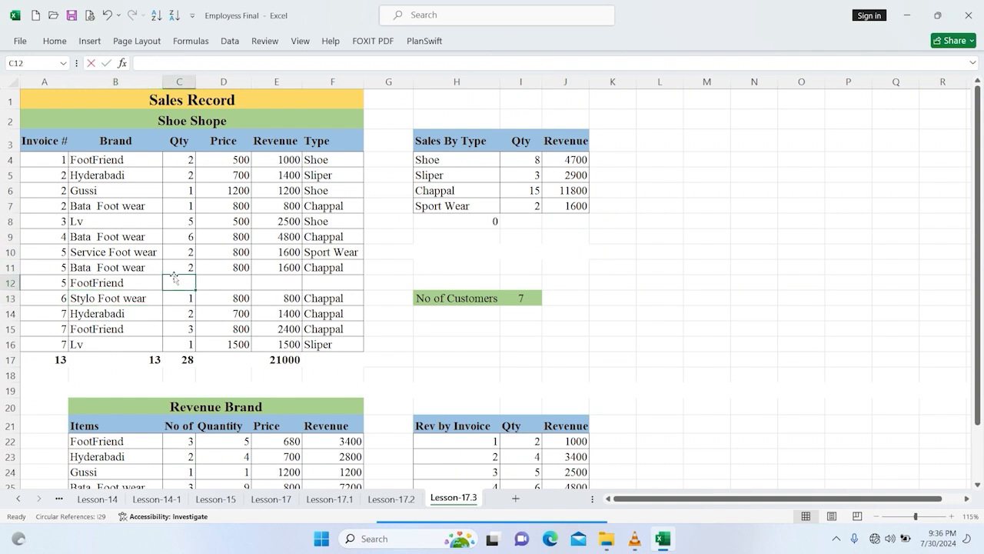
{"action": "type", "text": "1"}
{"action": "key", "text": "Tab"}
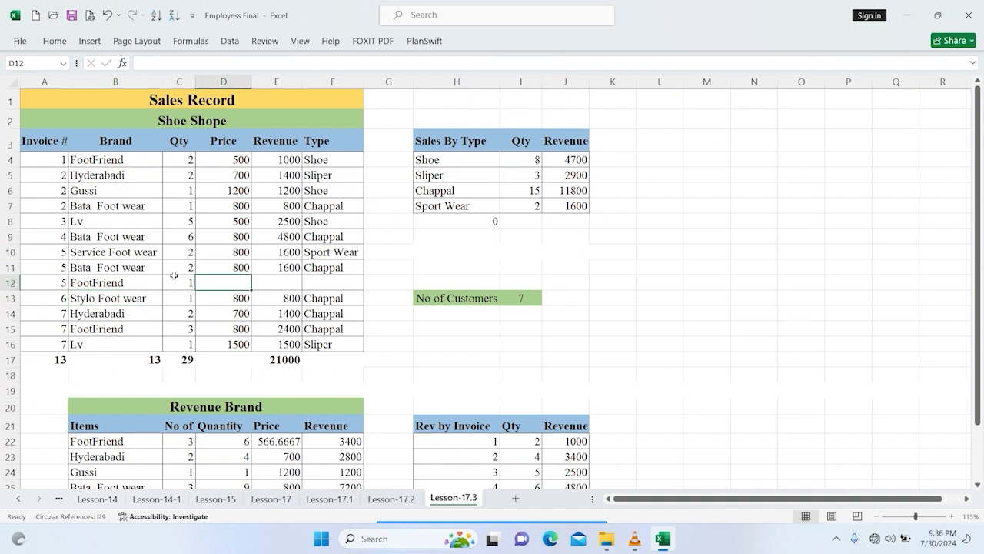
{"action": "type", "text": "250"}
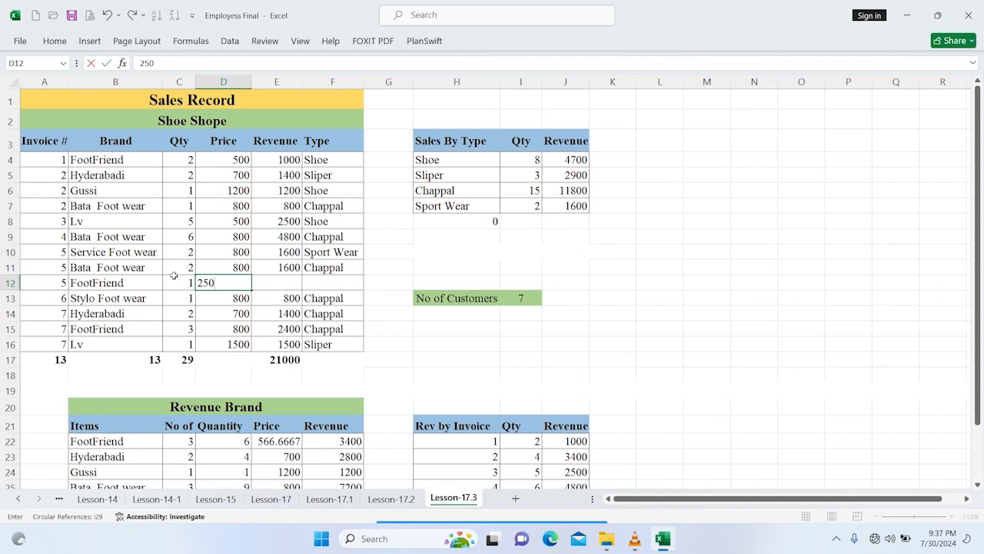
{"action": "key", "text": "Tab"}
{"action": "key", "text": "Tab"}
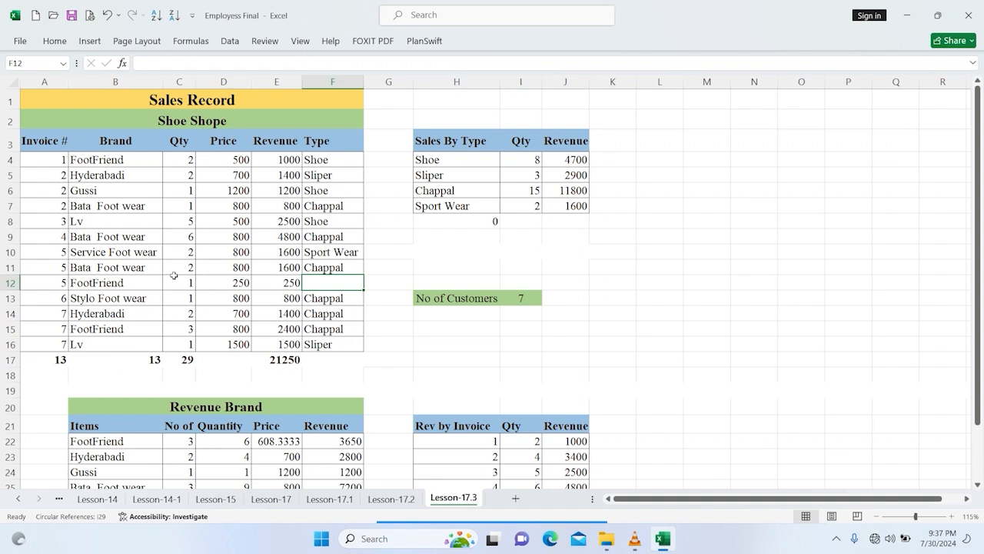
{"action": "type", "text": "sli"}
{"action": "key", "text": "Return"}
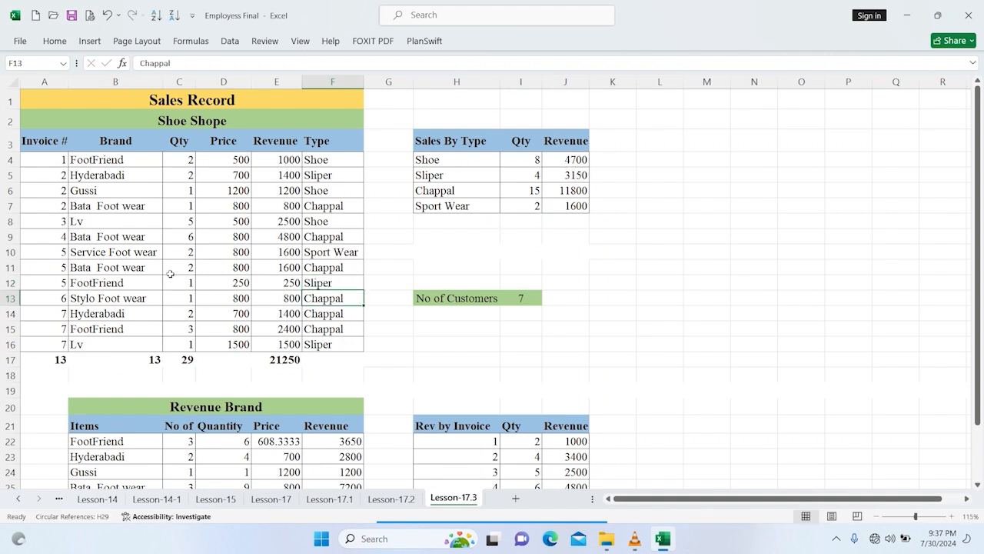
- Expand the ribbon and add list data validation to cell L3, using the sales types in H4:H7 as the source
{"action": "scroll", "coordinate": [544, 271], "scroll_direction": "down", "scroll_amount": 2}
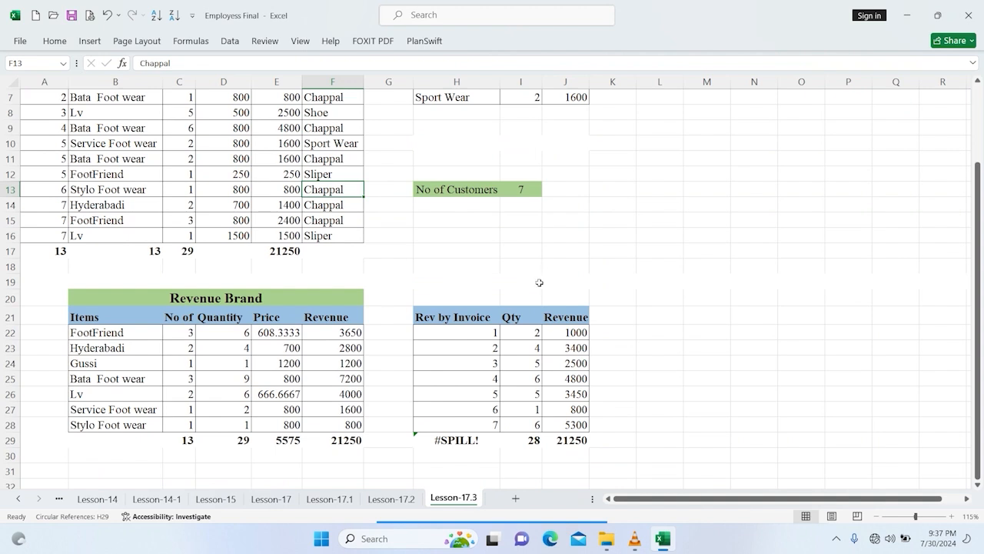
{"action": "scroll", "coordinate": [539, 283], "scroll_direction": "up", "scroll_amount": 2}
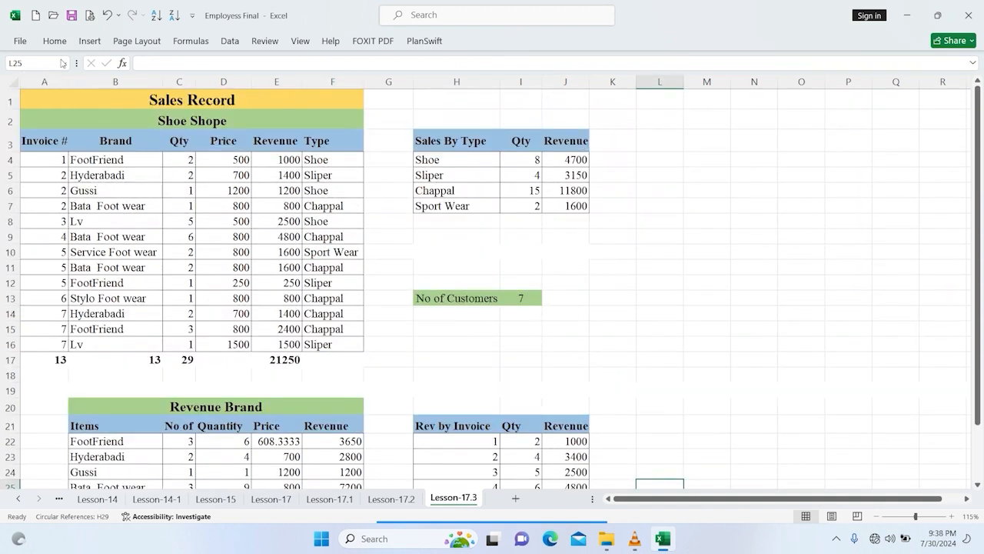
{"action": "key", "text": "ctrl+F1"}
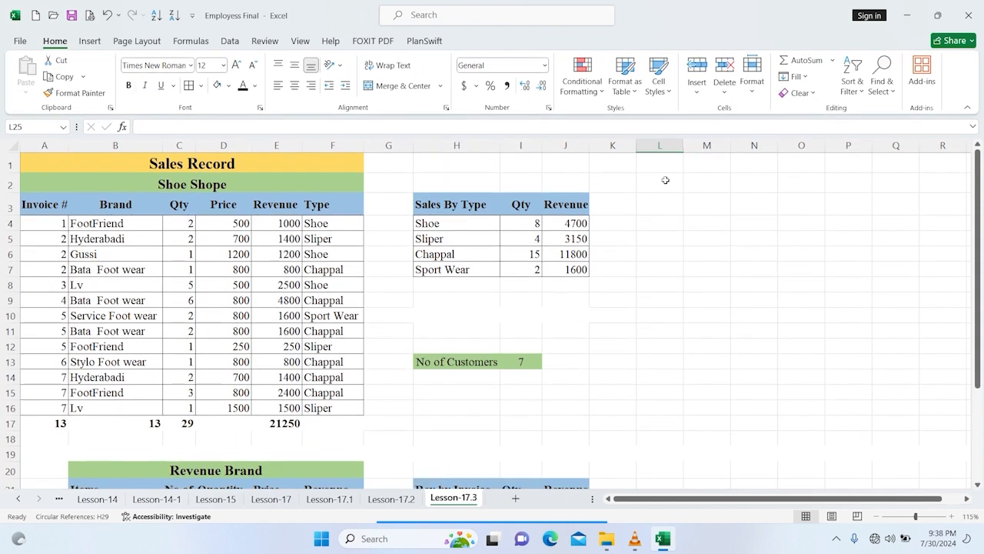
{"action": "left_click", "coordinate": [656, 203]}
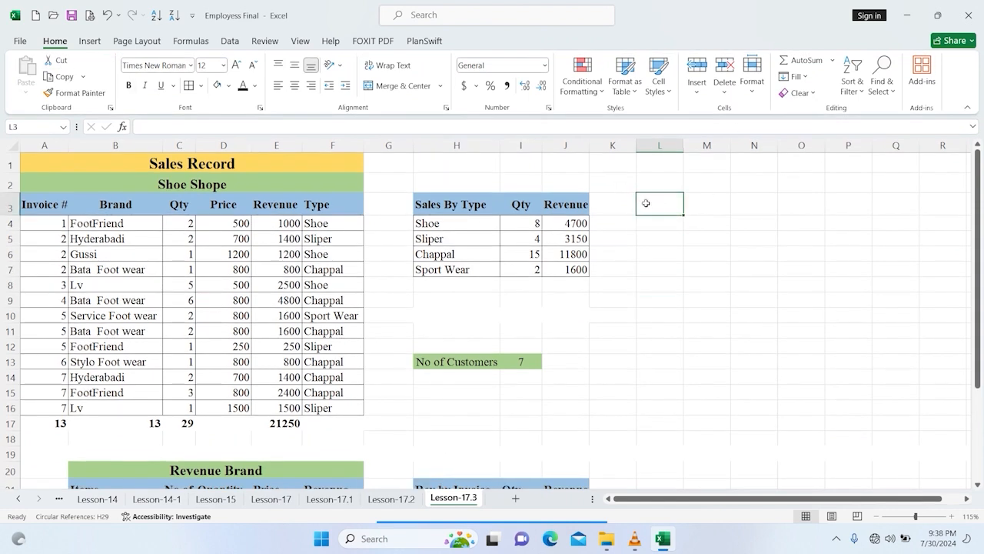
{"action": "left_click", "coordinate": [229, 41]}
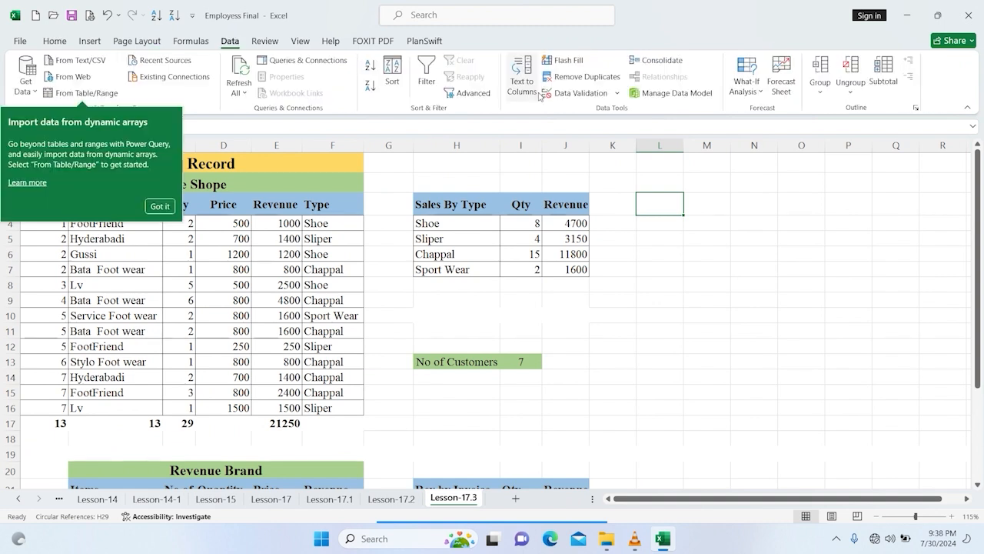
{"action": "left_click", "coordinate": [597, 99]}
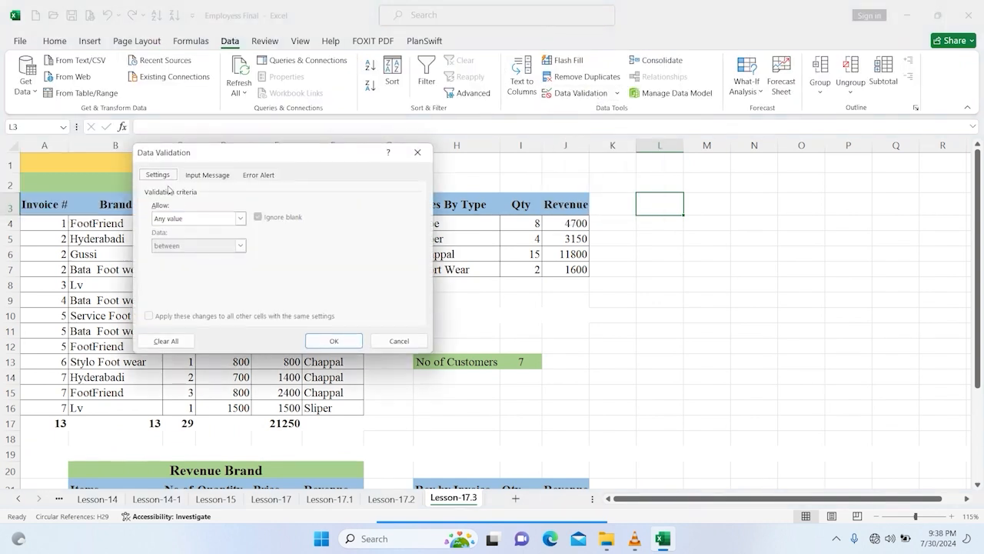
{"action": "left_click", "coordinate": [167, 218]}
{"action": "left_click", "coordinate": [169, 250]}
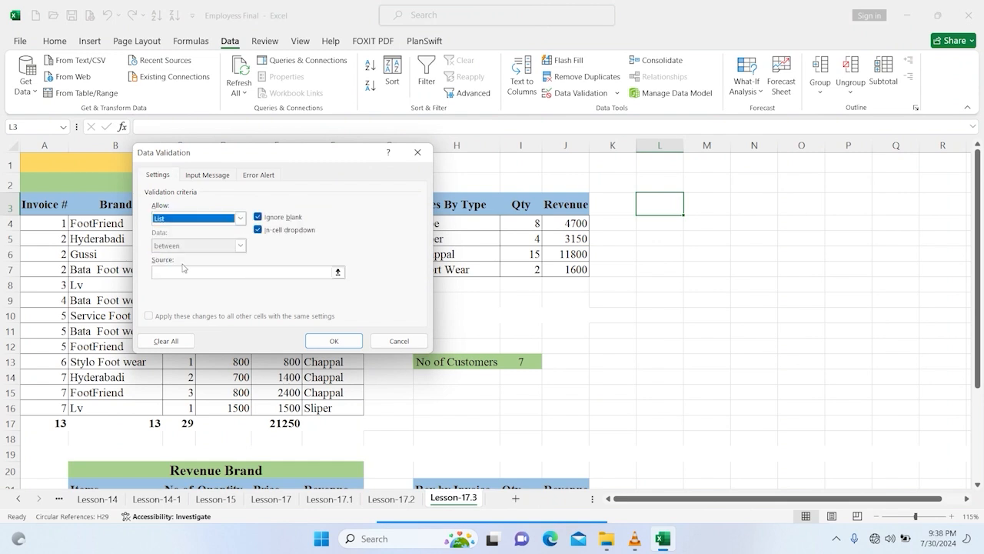
{"action": "left_click", "coordinate": [240, 273]}
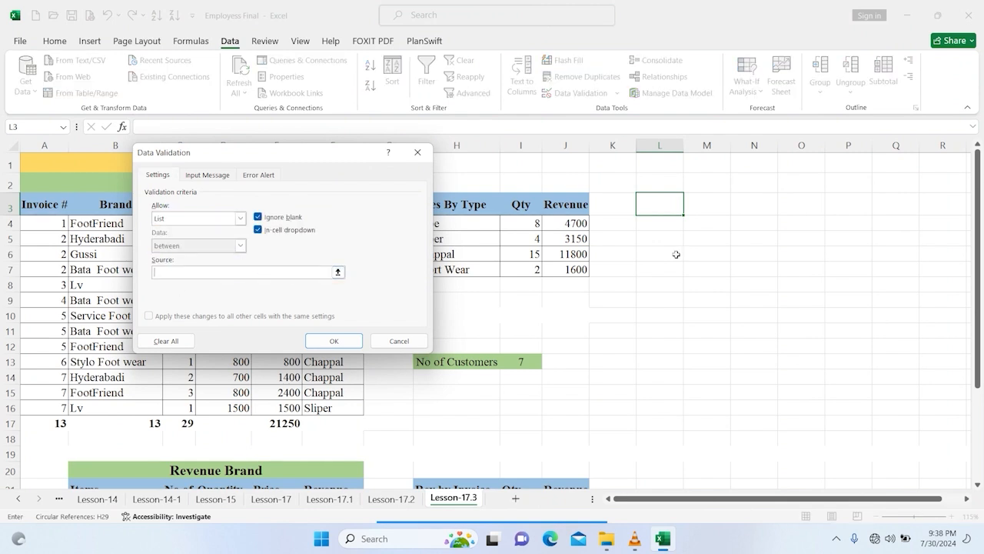
{"action": "left_click_drag", "start_coordinate": [469, 229], "coordinate": [478, 265]}
{"action": "left_click", "coordinate": [335, 341]}
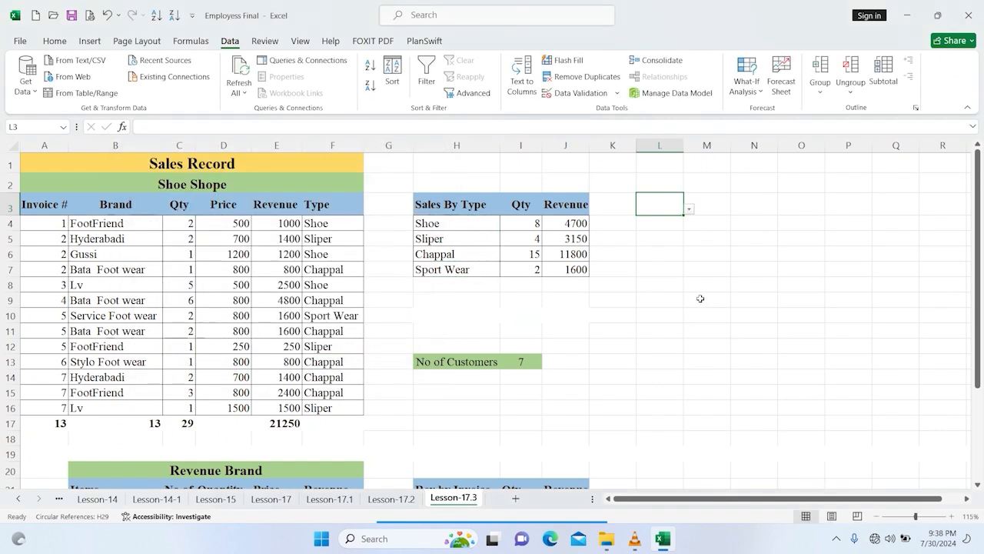
- Choose Shoe from the drop-down list in cell L3
{"action": "left_click", "coordinate": [689, 211]}
{"action": "left_click", "coordinate": [673, 223]}
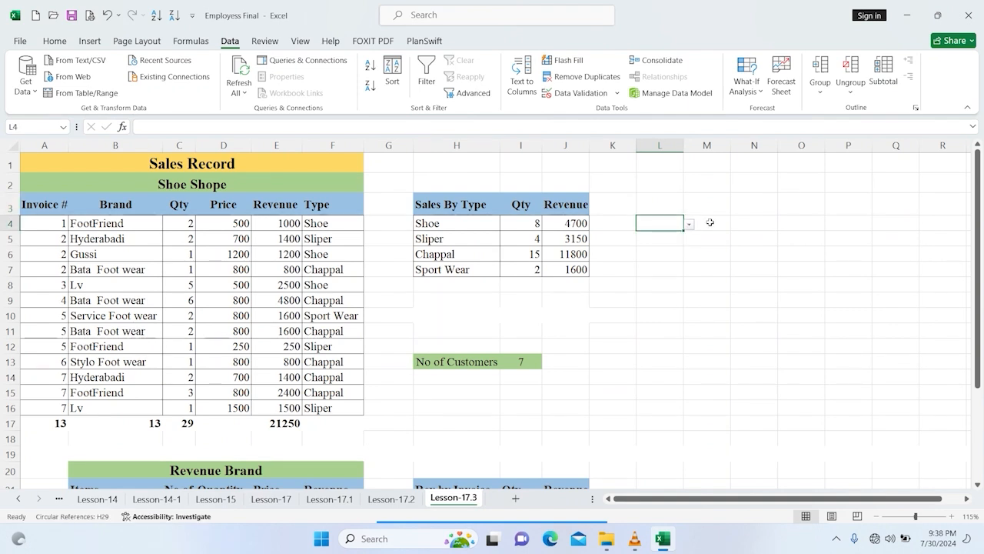
{"action": "left_click", "coordinate": [666, 203]}
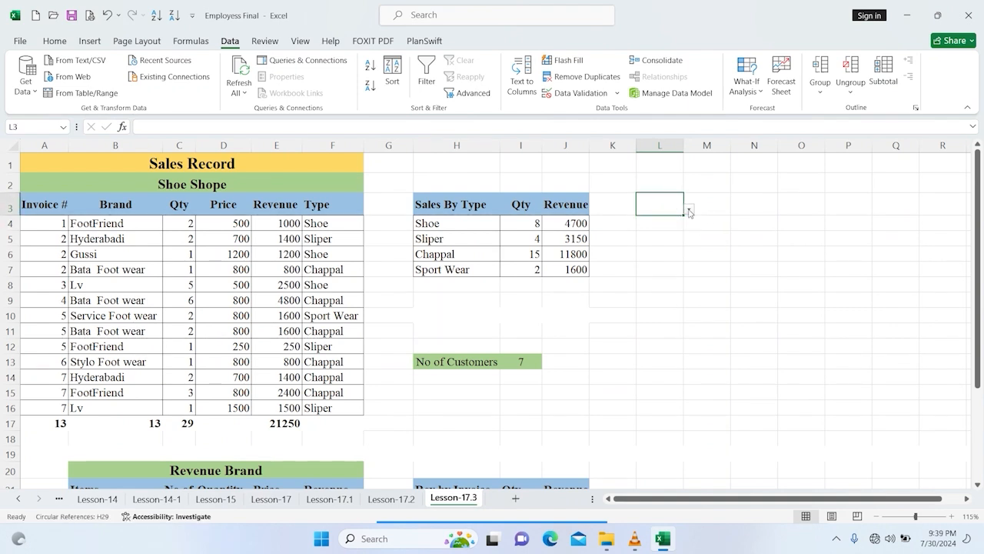
{"action": "left_click", "coordinate": [689, 209]}
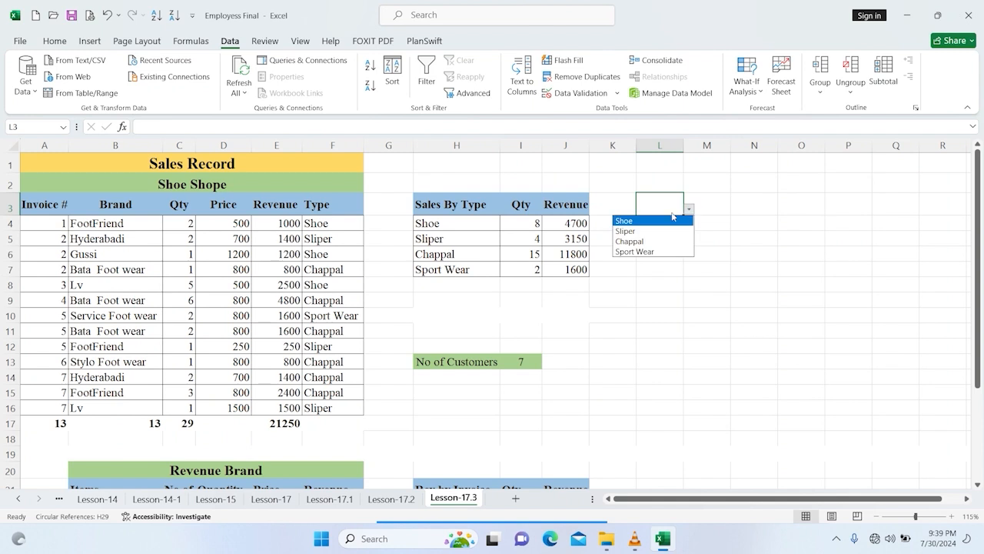
{"action": "left_click", "coordinate": [631, 220]}
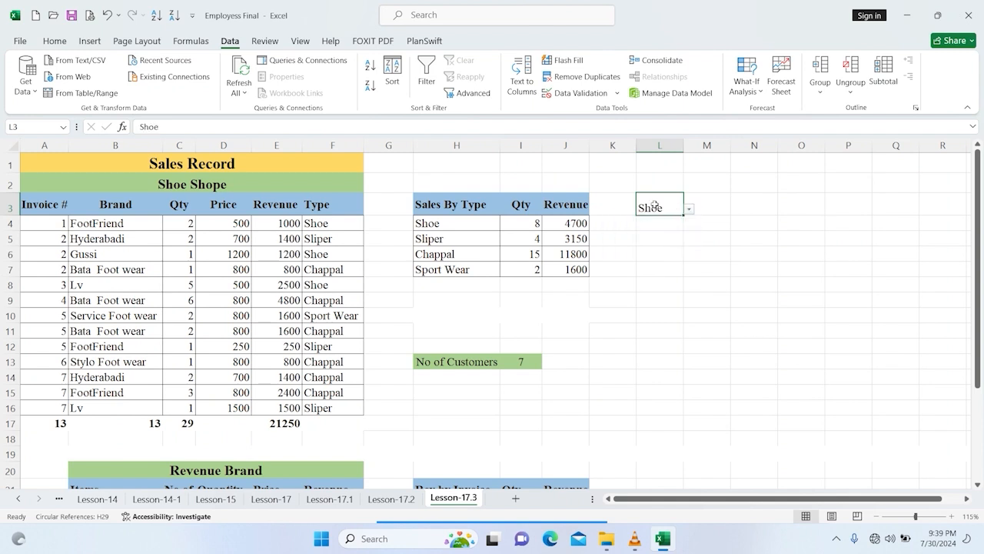
- Add list data validation to cell M3, using the brand names in B22:B28 of the Revenue Brand table as the source
{"action": "left_click", "coordinate": [706, 204]}
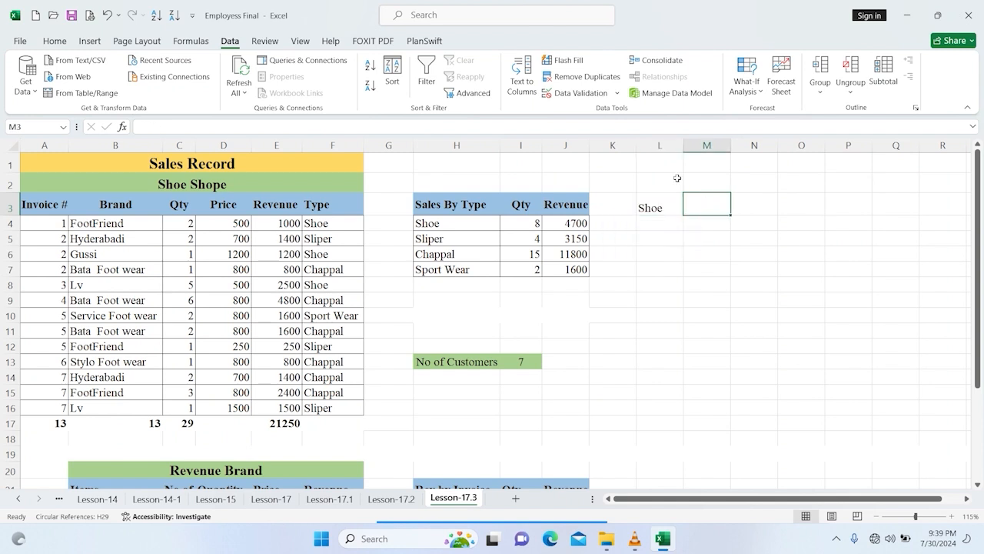
{"action": "left_click", "coordinate": [592, 95]}
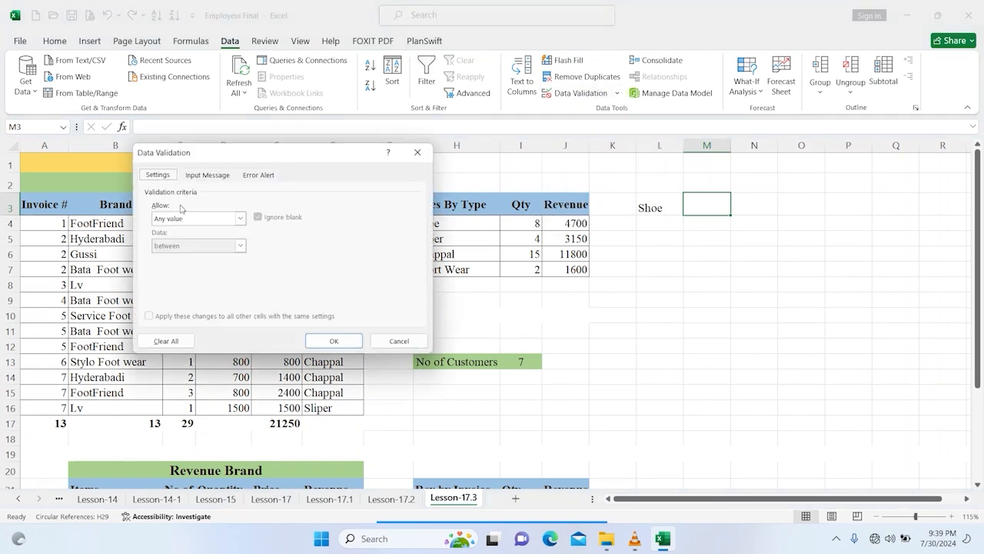
{"action": "left_click", "coordinate": [194, 218]}
{"action": "left_click", "coordinate": [170, 256]}
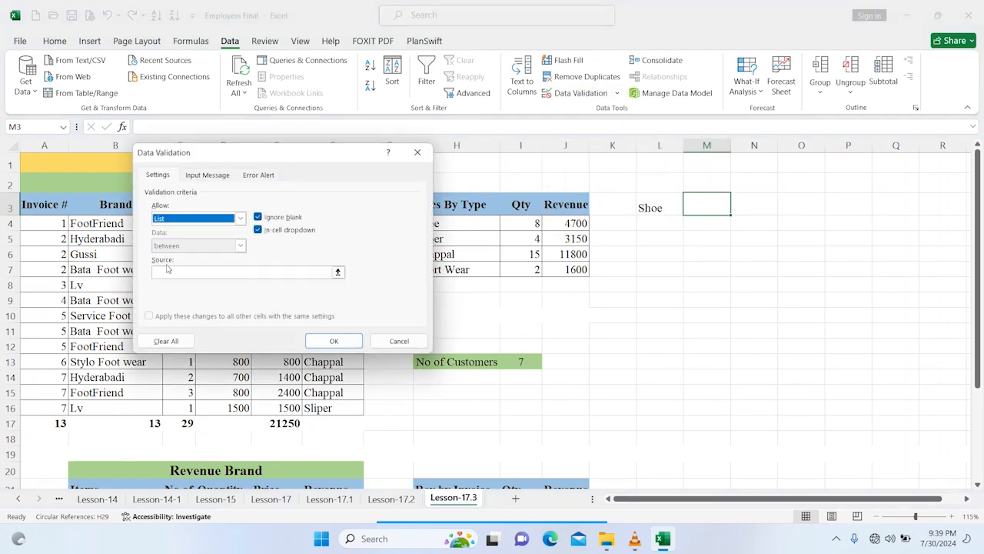
{"action": "left_click", "coordinate": [575, 361]}
{"action": "left_click", "coordinate": [210, 272]}
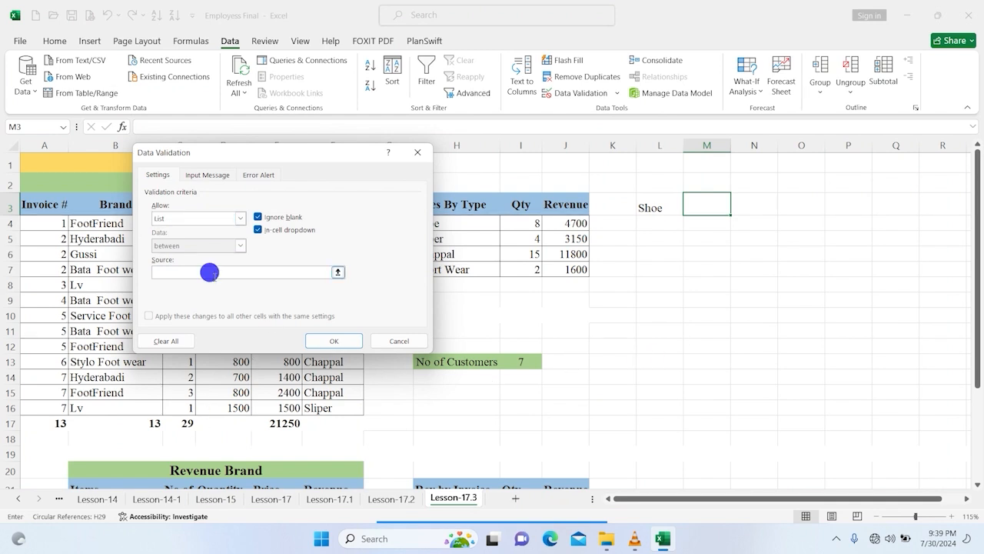
{"action": "left_click", "coordinate": [515, 283]}
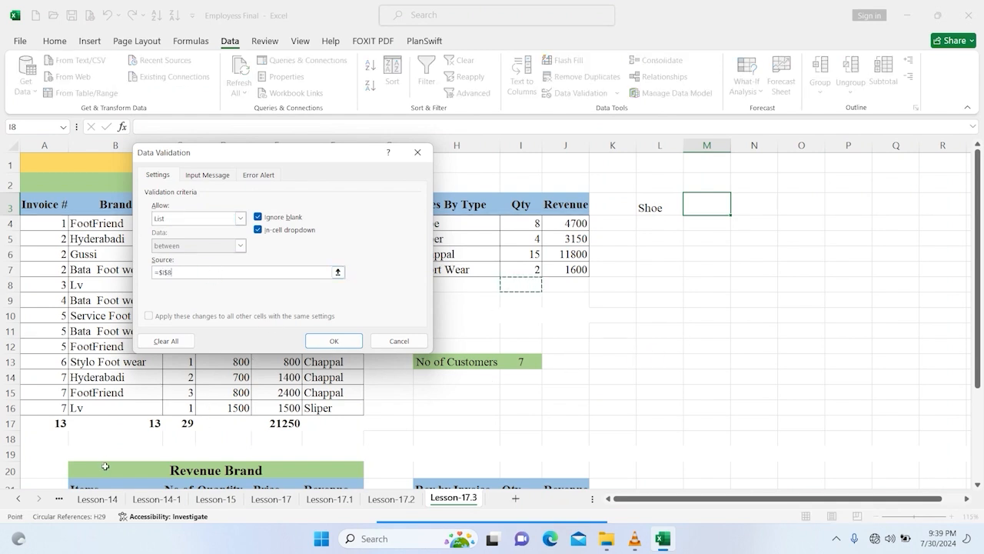
{"action": "scroll", "coordinate": [105, 466], "scroll_direction": "down", "scroll_amount": 4}
{"action": "left_click_drag", "start_coordinate": [97, 308], "coordinate": [86, 384]}
{"action": "left_click", "coordinate": [327, 341]}
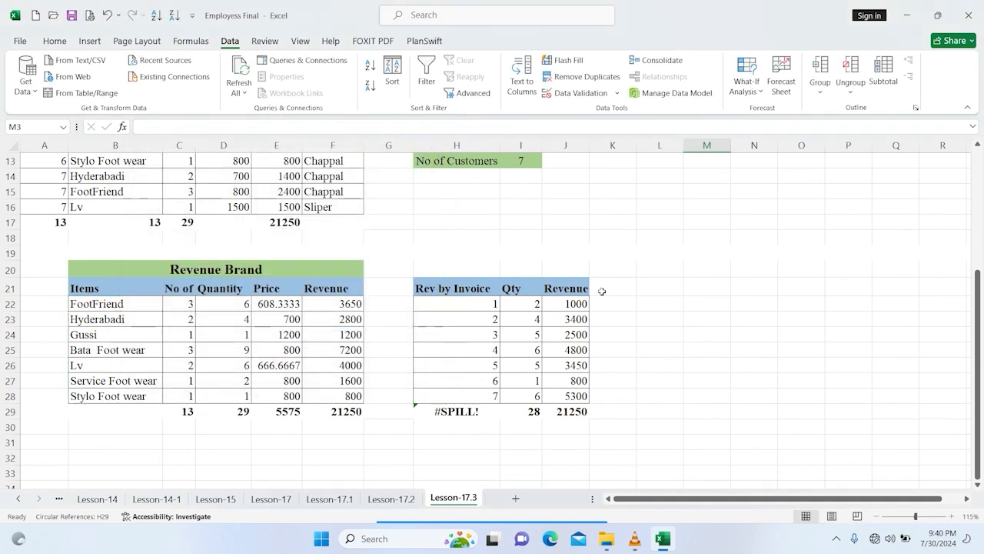
- Choose FootFriend from the drop-down list in cell M3 and widen column M to fit the name
{"action": "scroll", "coordinate": [607, 300], "scroll_direction": "up", "scroll_amount": 4}
{"action": "left_click", "coordinate": [736, 208]}
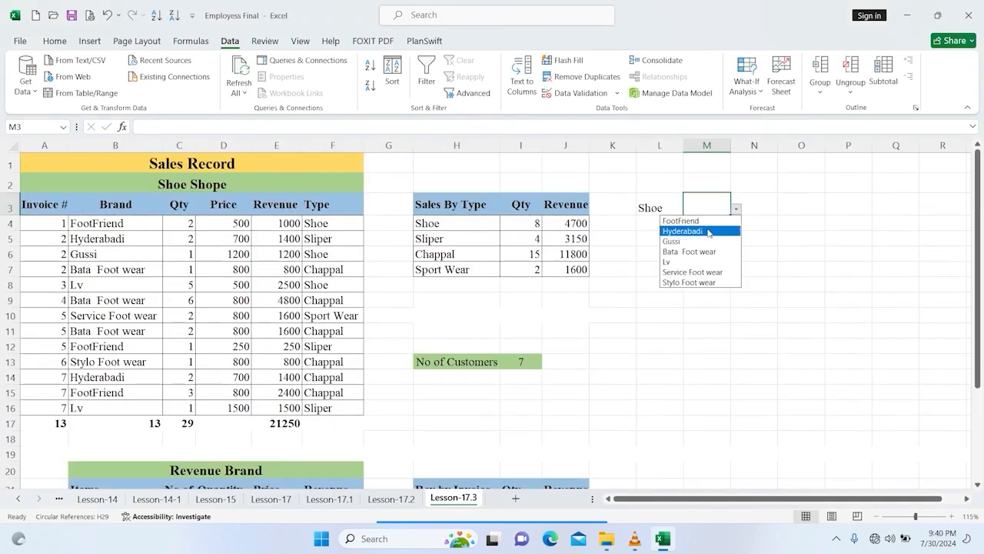
{"action": "left_click", "coordinate": [708, 221]}
{"action": "left_click", "coordinate": [796, 242]}
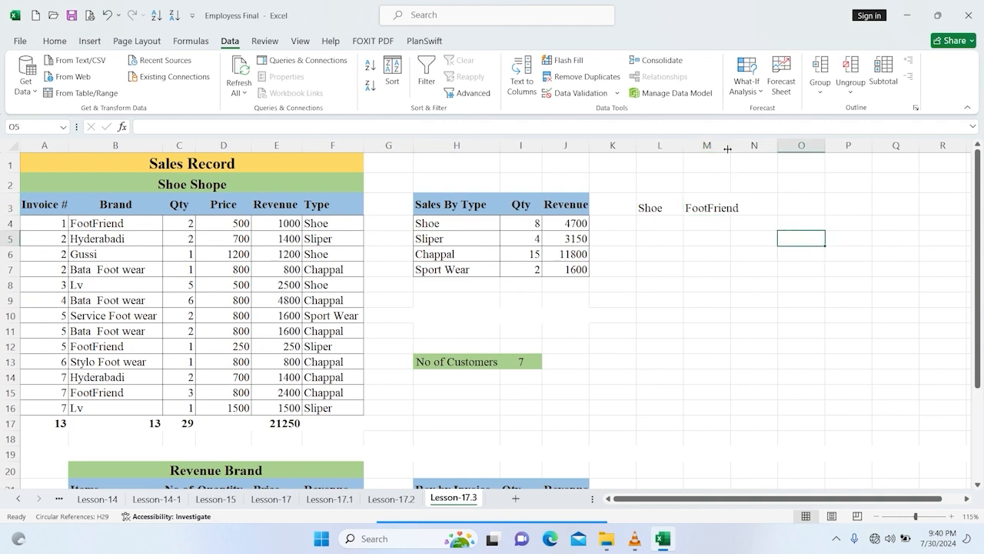
{"action": "left_click_drag", "start_coordinate": [729, 145], "coordinate": [741, 144]}
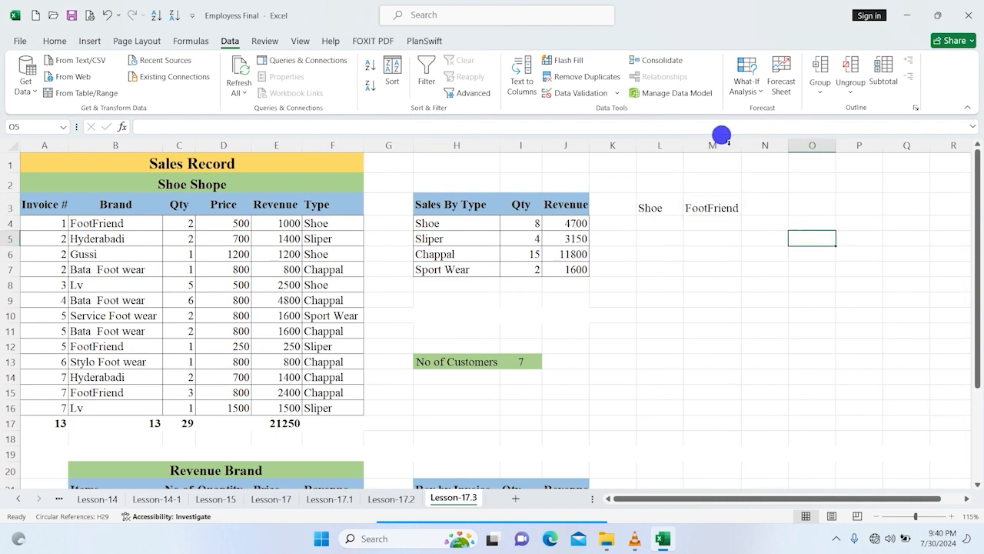
{"action": "left_click", "coordinate": [646, 283]}
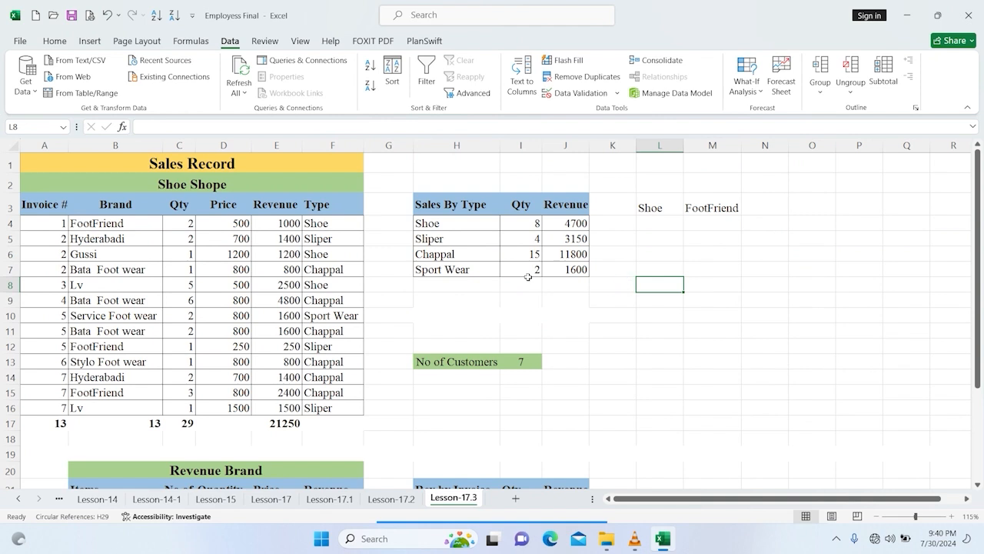
- Try deleting columns H to J, undo the deletion, and hide those columns instead
{"action": "left_click_drag", "start_coordinate": [435, 142], "coordinate": [564, 142]}
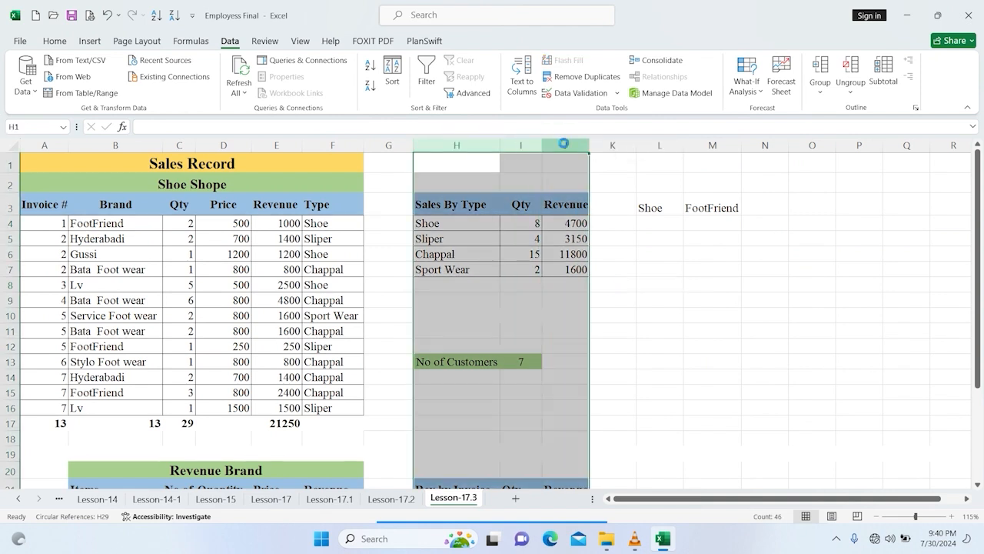
{"action": "key", "text": "ctrl+minus"}
{"action": "key", "text": "ctrl+z"}
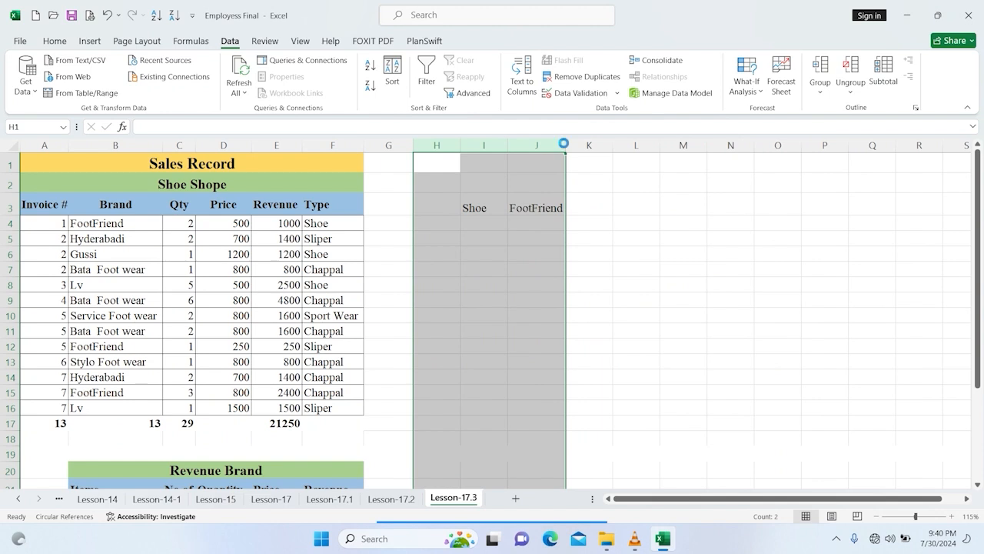
{"action": "right_click", "coordinate": [527, 146]}
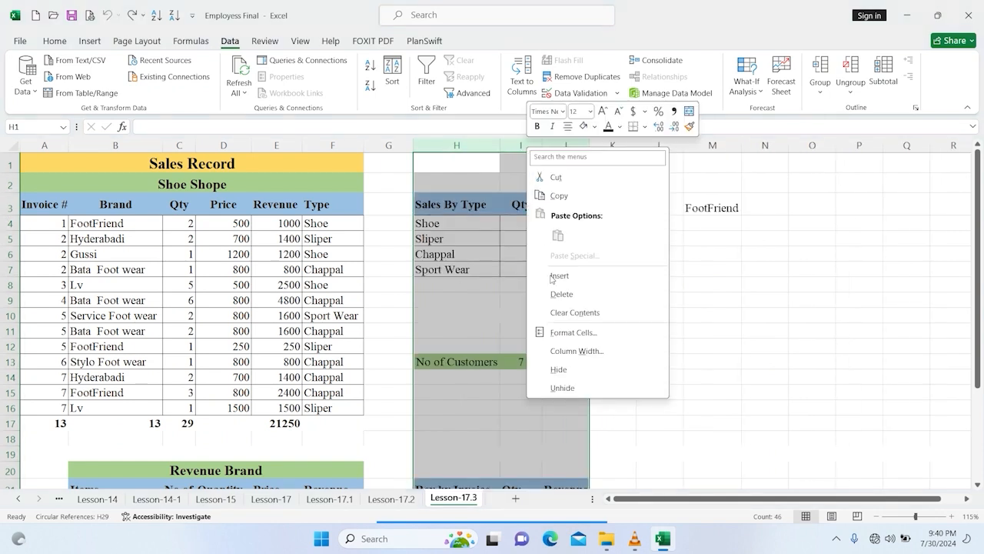
{"action": "left_click", "coordinate": [564, 369]}
{"action": "left_click", "coordinate": [593, 329]}
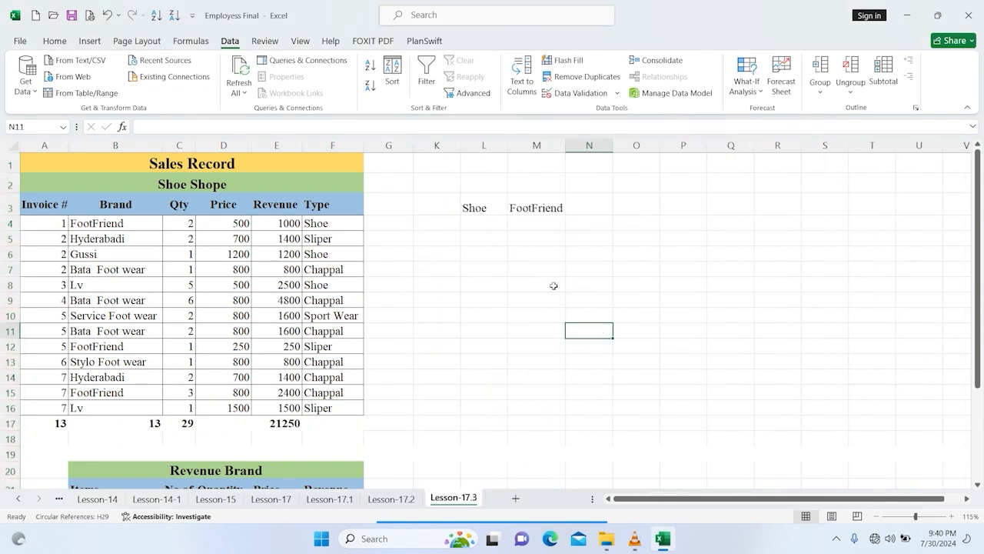
{"action": "left_click", "coordinate": [496, 224]}
{"action": "type", "text": "="}
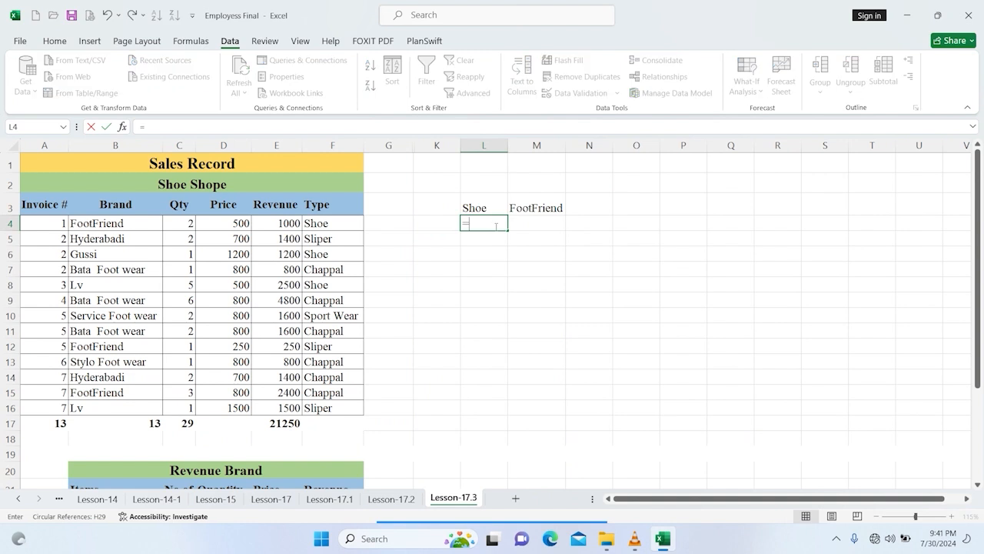
{"action": "type", "text": "sum"}
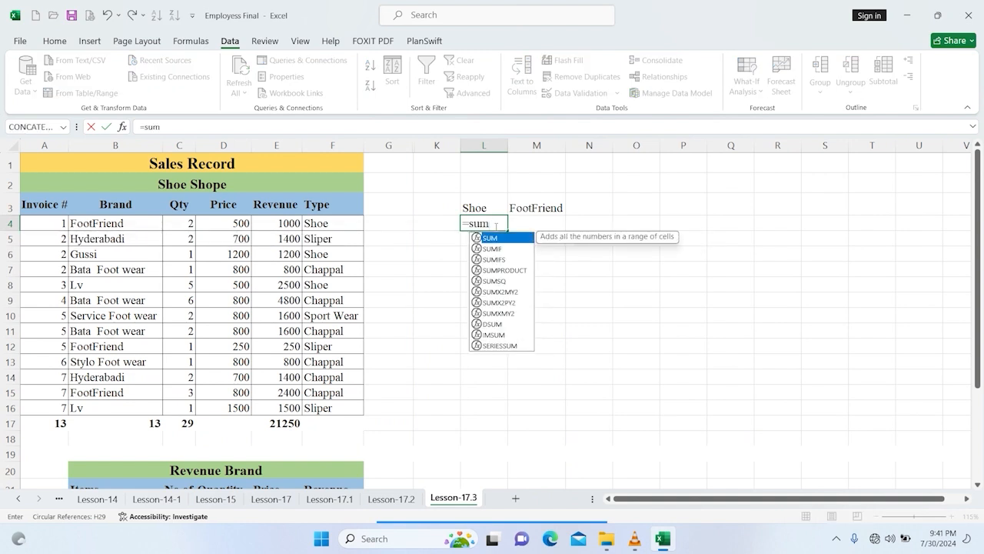
{"action": "type", "text": "i"}
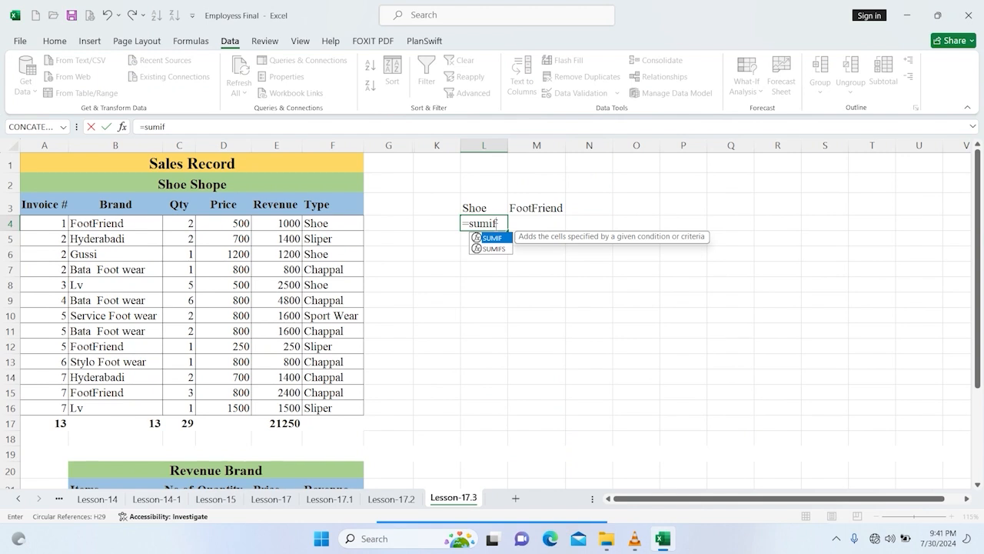
{"action": "type", "text": "f"}
{"action": "key", "text": "Tab"}
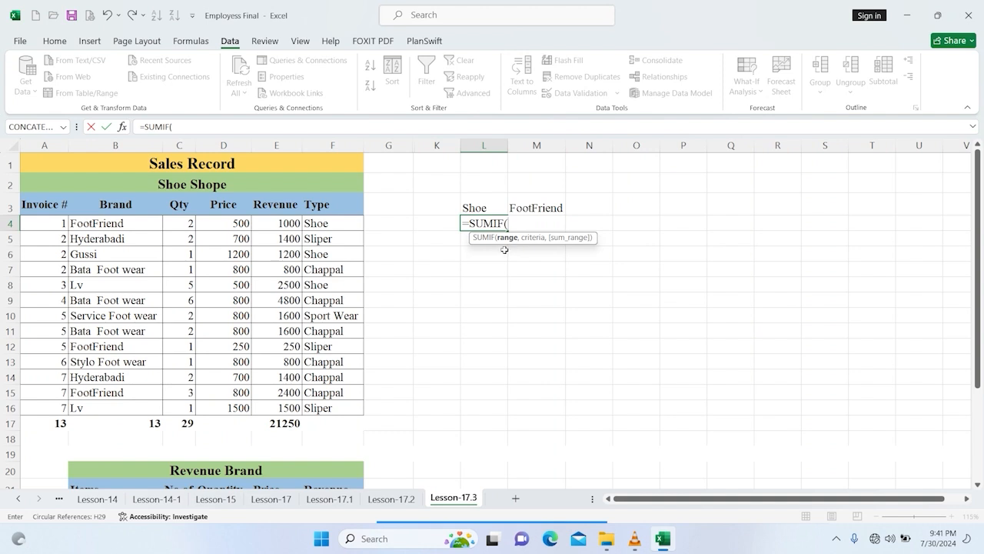
{"action": "key", "text": "Escape"}
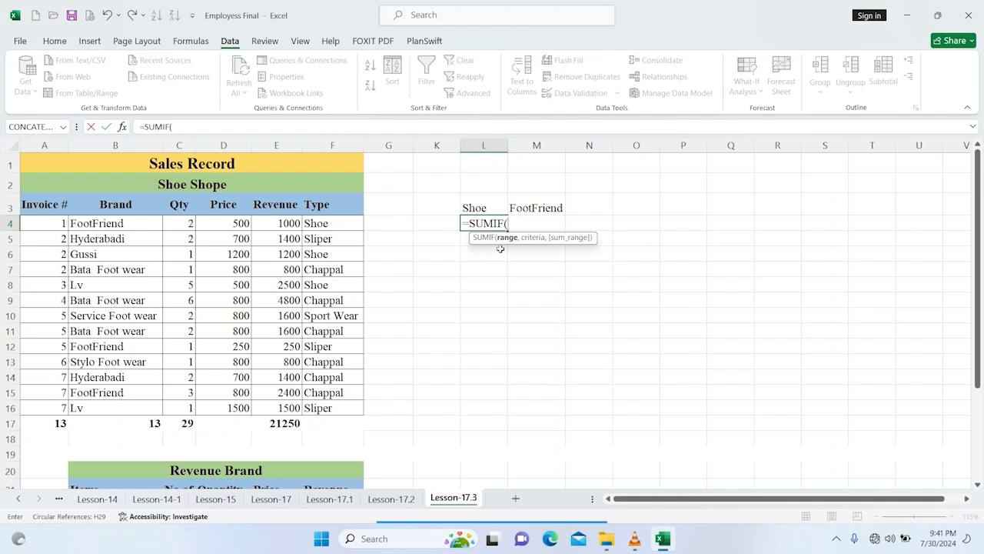
{"action": "key", "text": "Escape"}
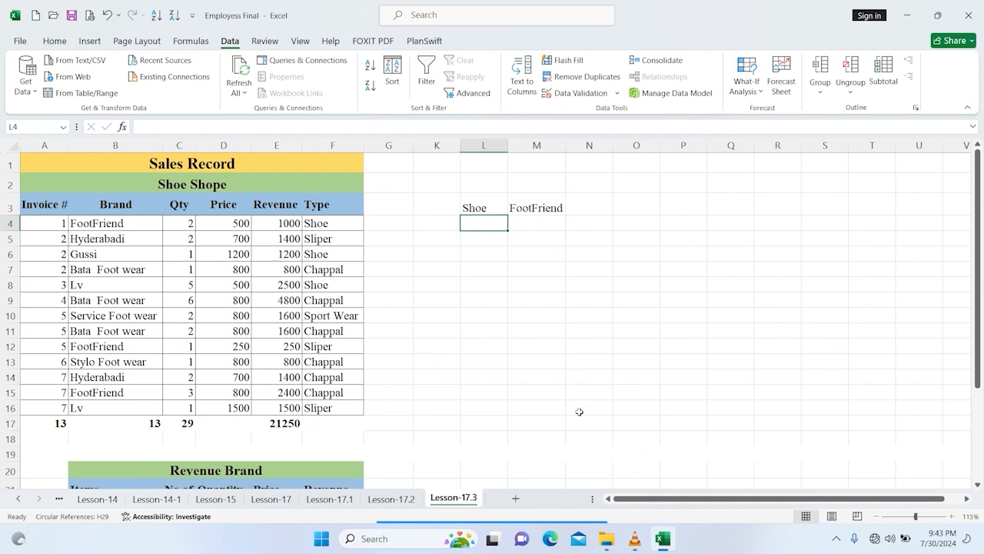
{"action": "left_click", "coordinate": [612, 467]}
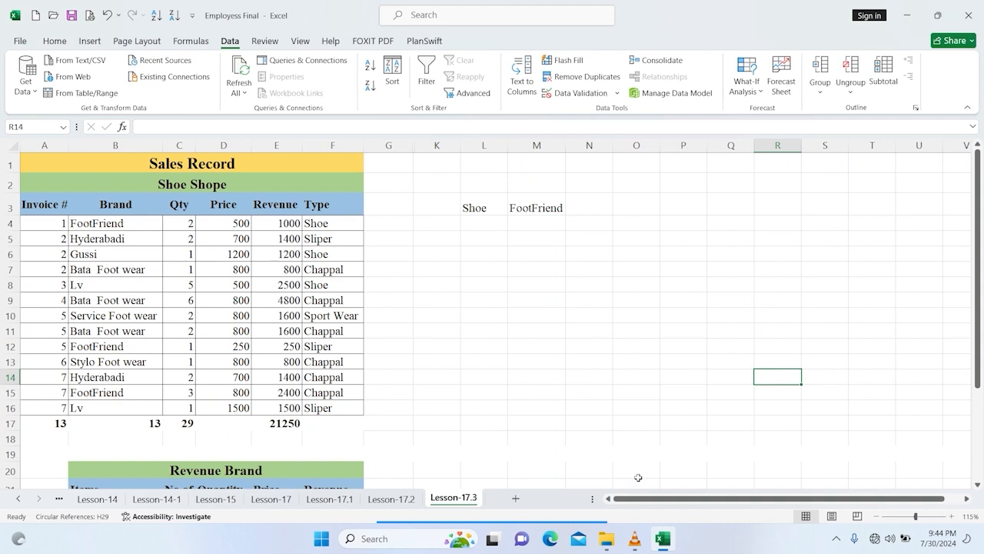
- Enter a SUMIF formula in L4 that sums revenue E4:E16 where the types in F4:F16 match L3
{"action": "left_click", "coordinate": [488, 223]}
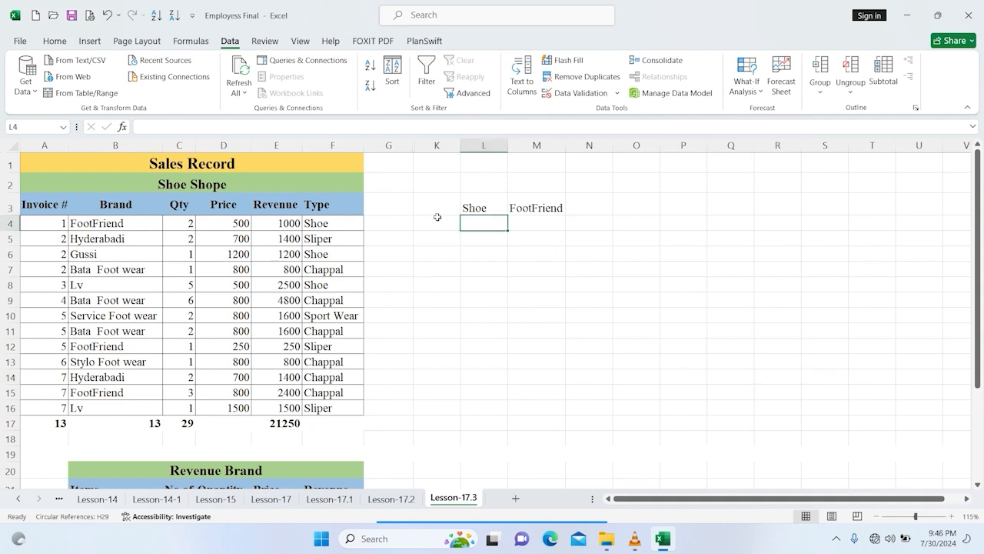
{"action": "type", "text": "=sum"}
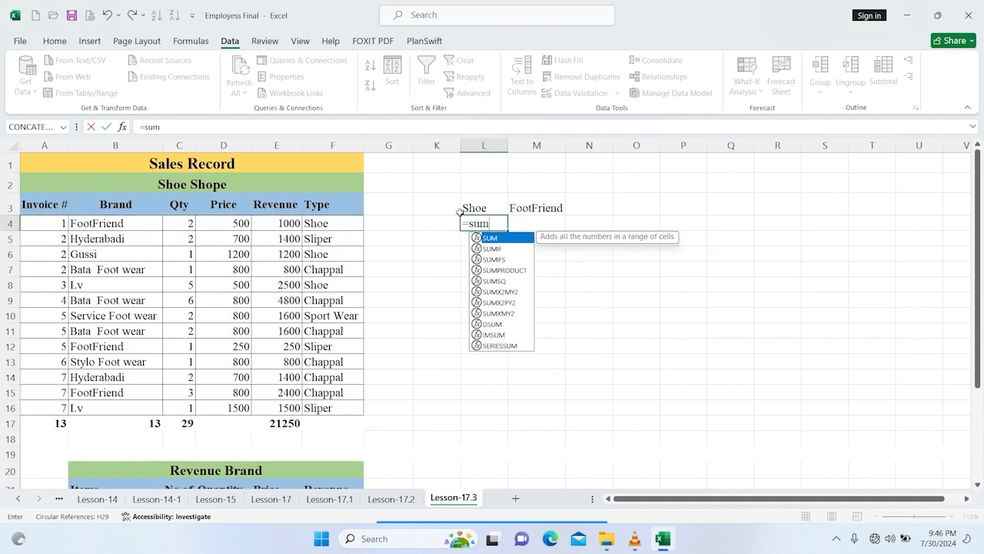
{"action": "type", "text": "i"}
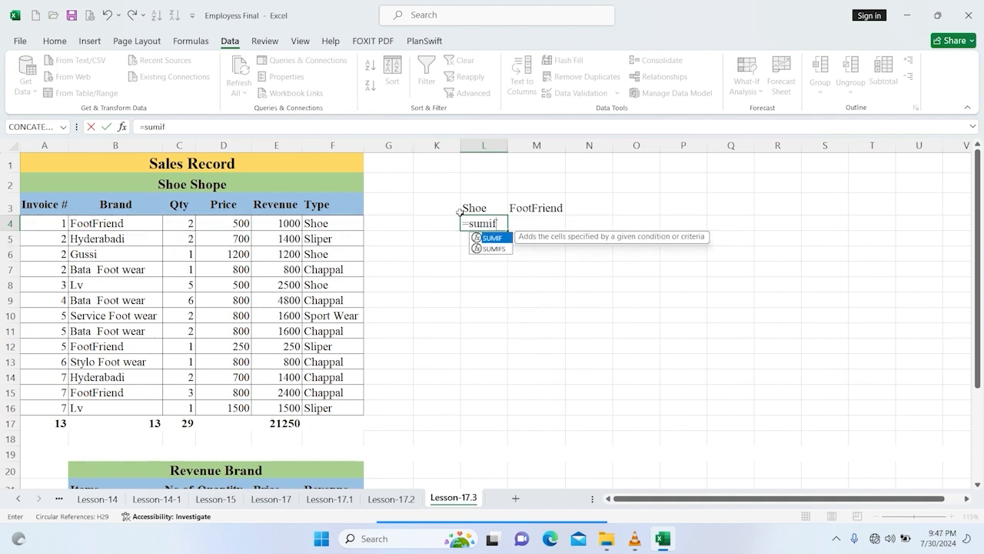
{"action": "type", "text": "f"}
{"action": "key", "text": "Tab"}
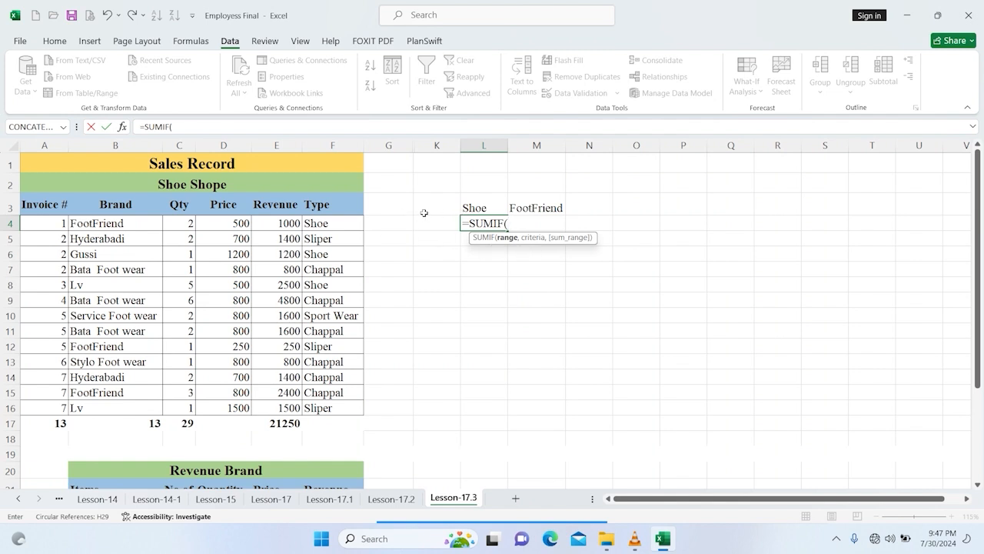
{"action": "left_click_drag", "start_coordinate": [323, 223], "coordinate": [307, 407]}
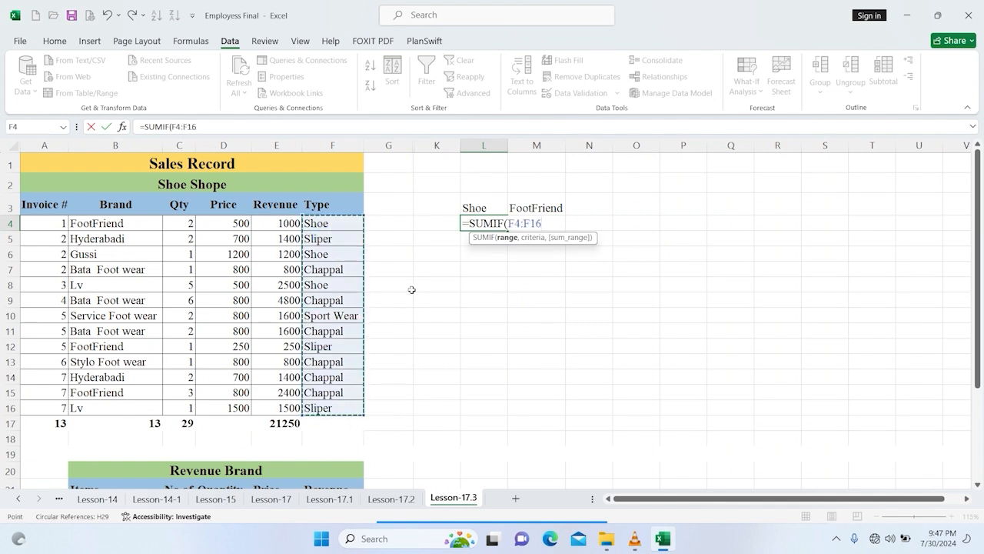
{"action": "type", "text": ","}
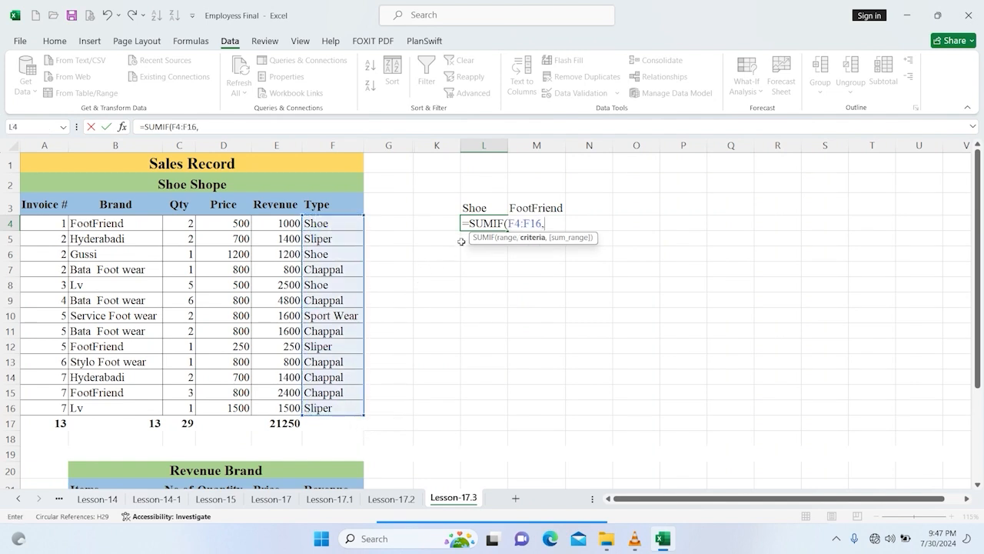
{"action": "left_click", "coordinate": [486, 206]}
{"action": "type", "text": ","}
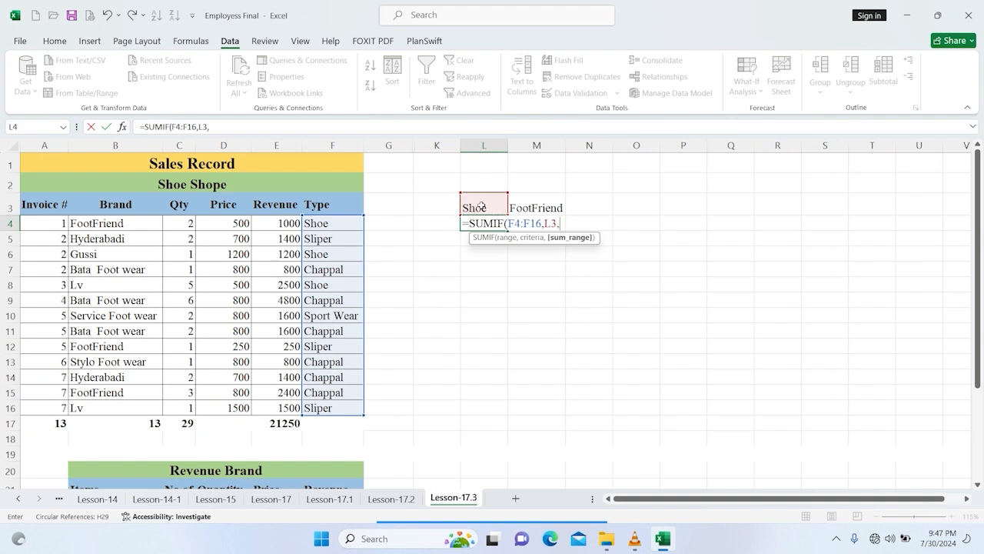
{"action": "left_click_drag", "start_coordinate": [277, 223], "coordinate": [274, 411]}
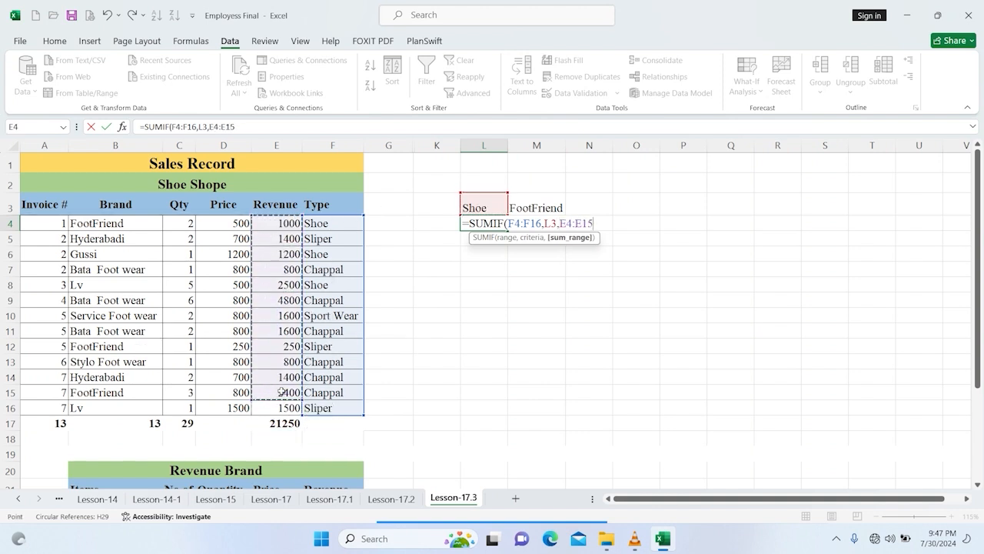
{"action": "key", "text": "Return"}
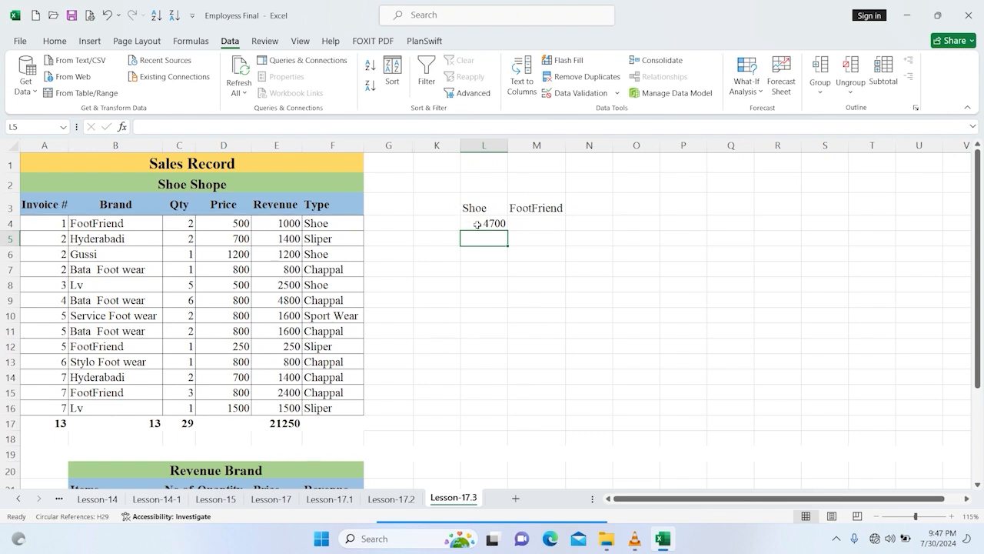
- Check the SUMIF result in L4 against the combined sum of the Shoe revenue cells E4, E6 and E8
{"action": "left_click", "coordinate": [269, 224]}
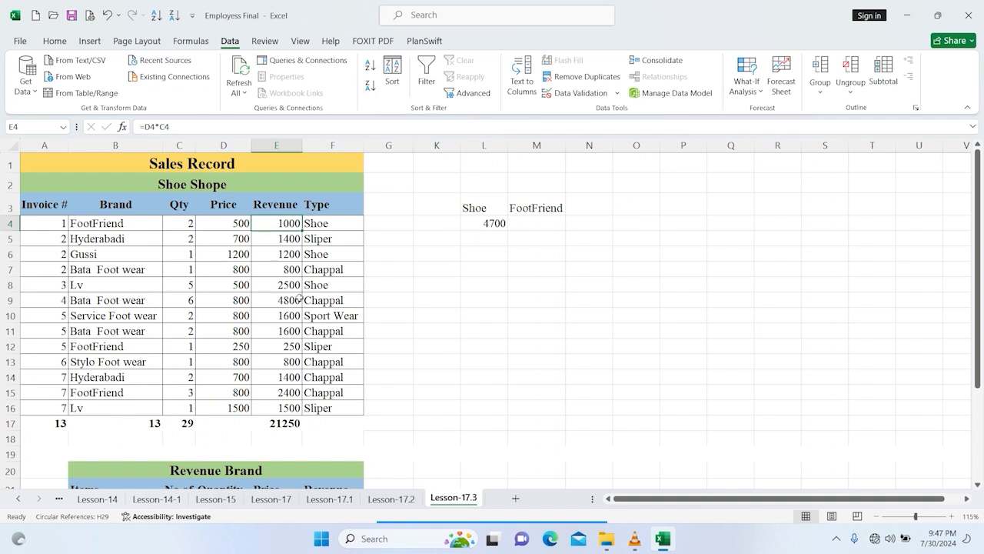
{"action": "left_click", "coordinate": [285, 253], "text": "ctrl"}
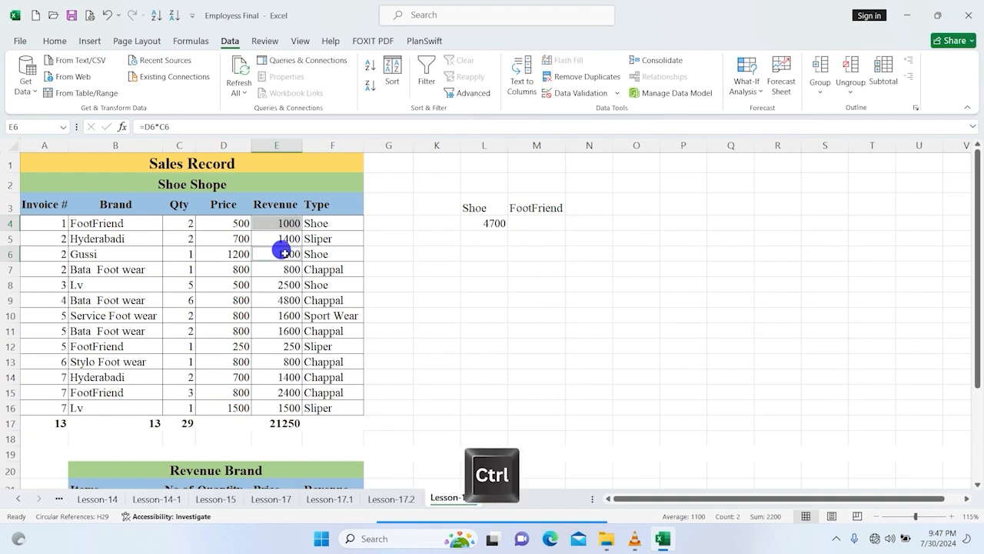
{"action": "left_click", "coordinate": [276, 285], "text": "ctrl"}
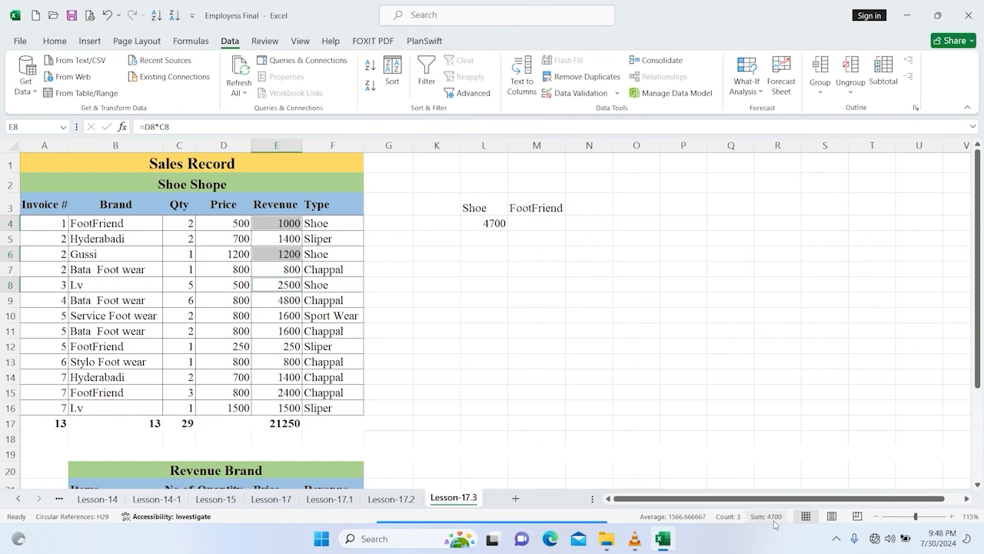
{"action": "left_click", "coordinate": [496, 224]}
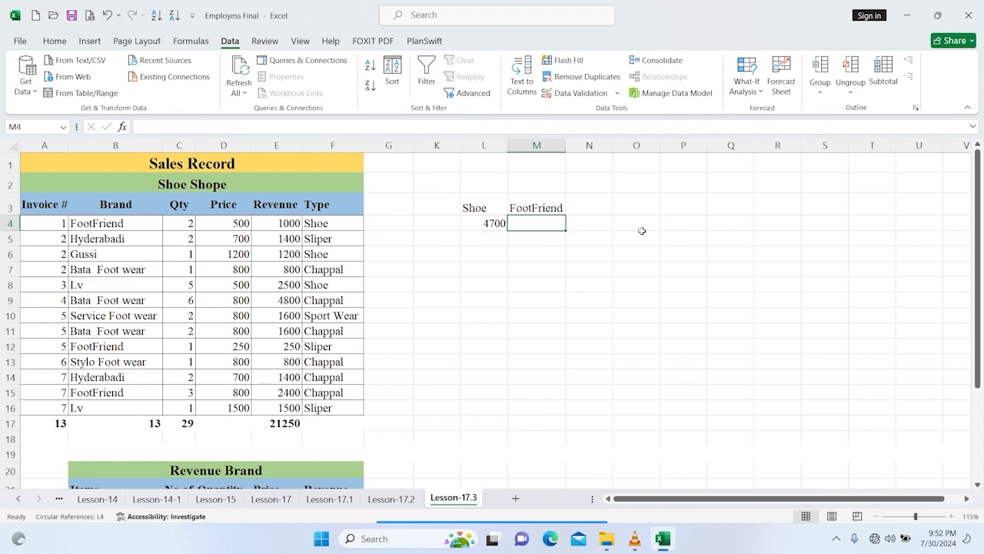
- Start a SUMIFS formula in M4 that sums revenue E4:E16 where the brands in B4:B16 match M3
{"action": "left_click", "coordinate": [551, 223]}
{"action": "type", "text": "="}
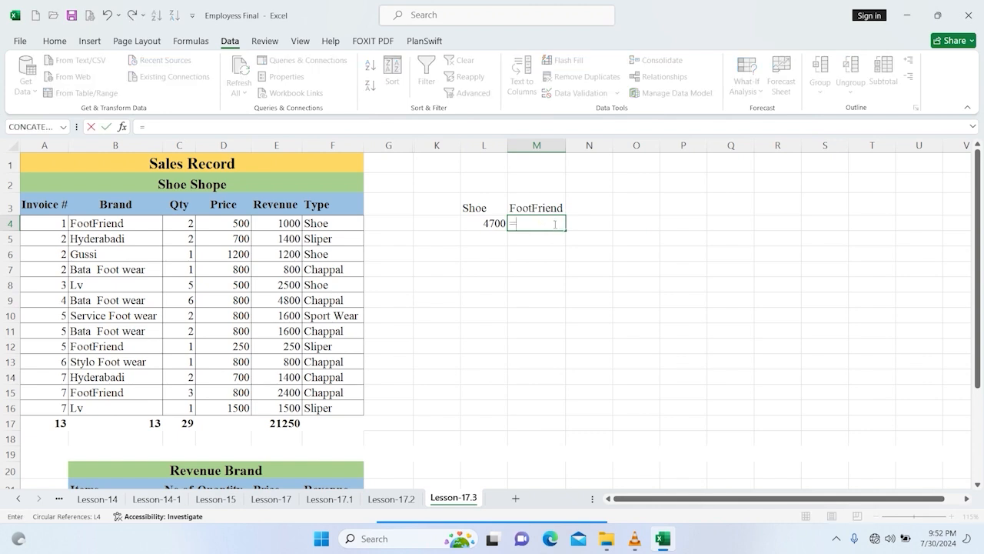
{"action": "type", "text": "sumid"}
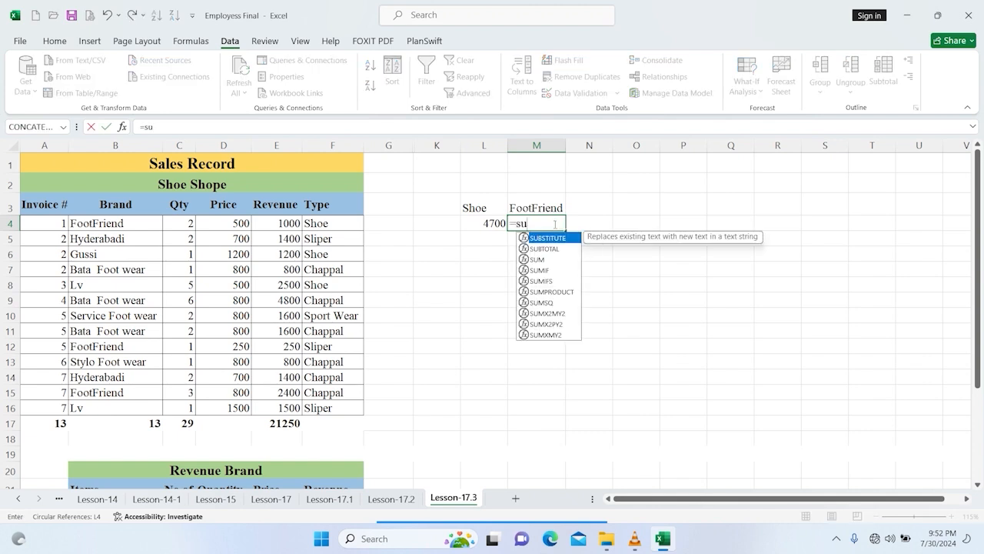
{"action": "key", "text": "BackSpace"}
{"action": "type", "text": "fs"}
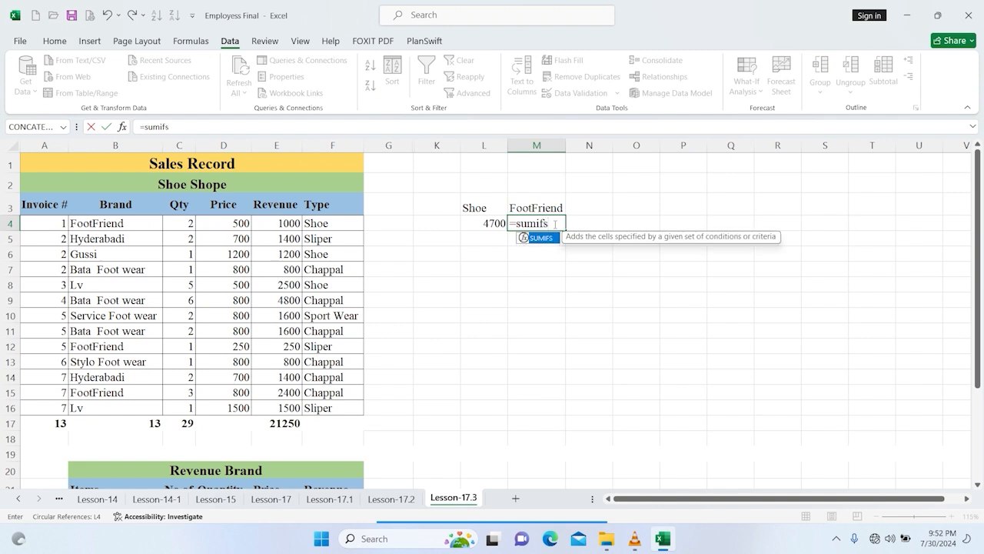
{"action": "key", "text": "Tab"}
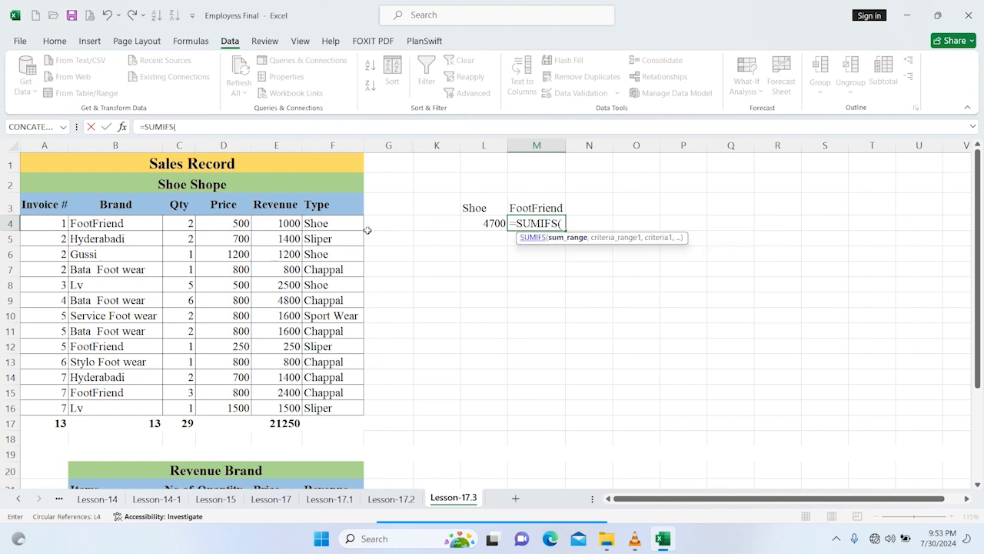
{"action": "left_click_drag", "start_coordinate": [285, 223], "coordinate": [277, 406]}
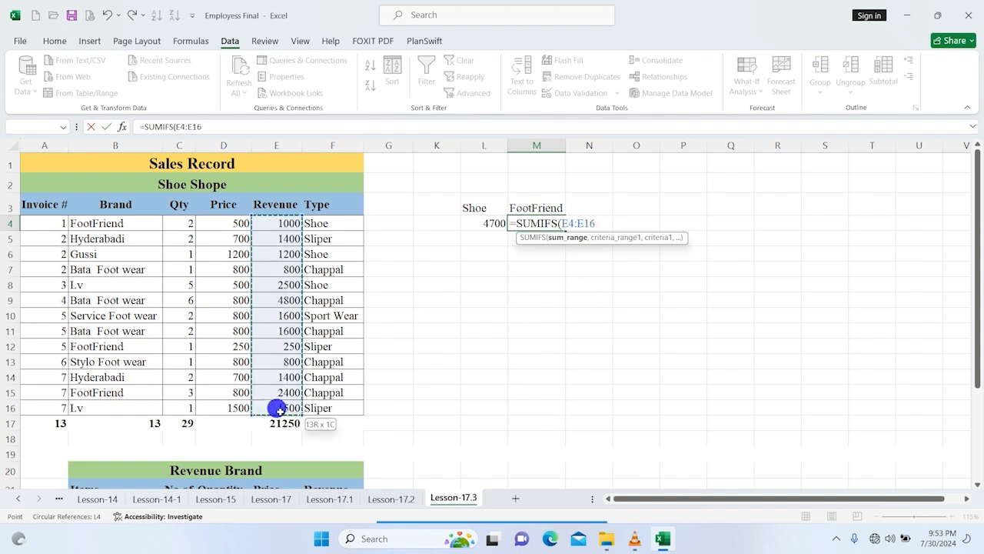
{"action": "type", "text": ","}
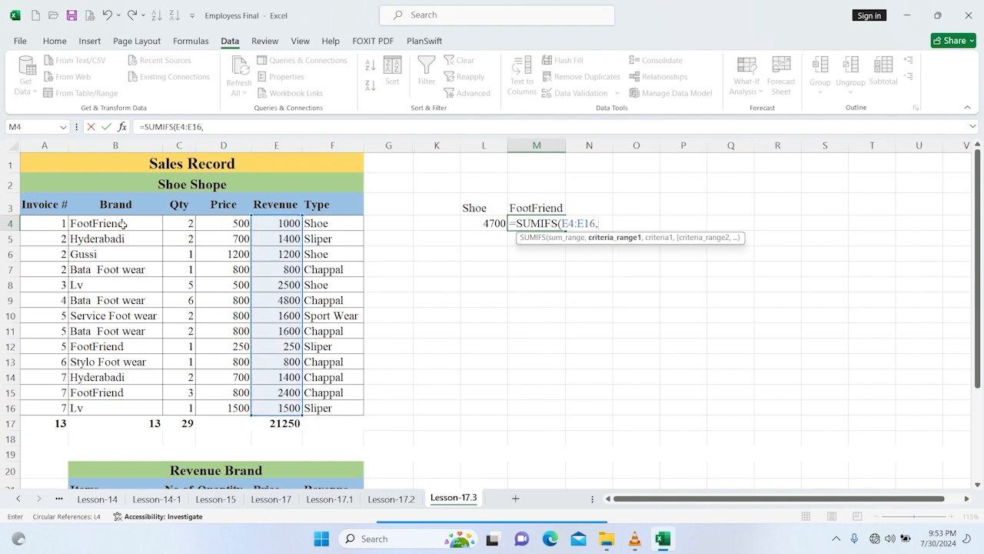
{"action": "left_click_drag", "start_coordinate": [123, 223], "coordinate": [114, 411]}
{"action": "type", "text": ","}
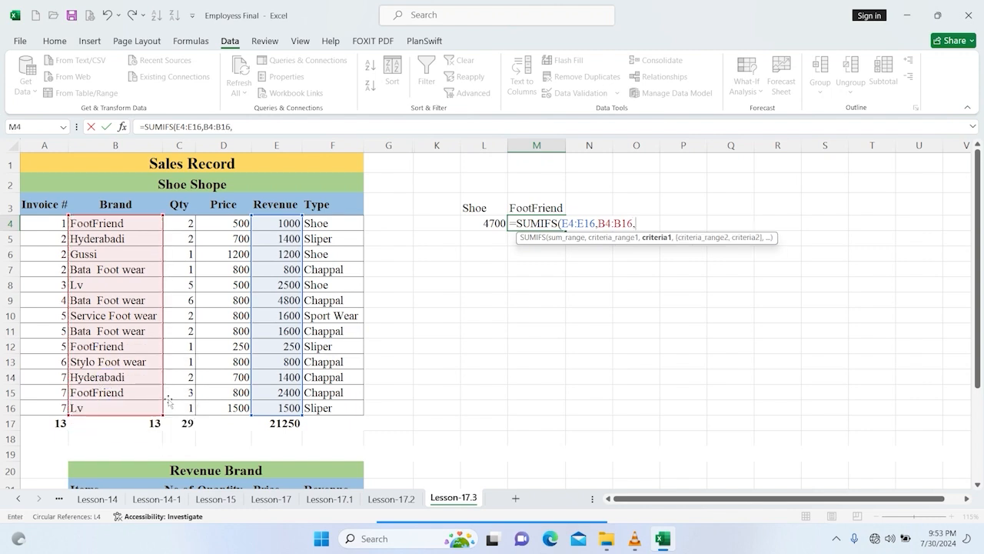
{"action": "left_click", "coordinate": [552, 207]}
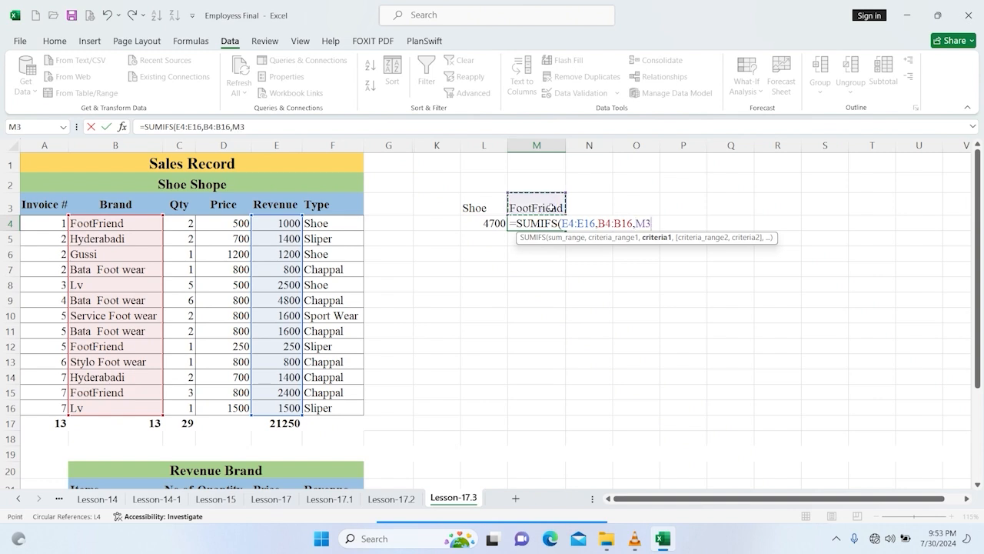
{"action": "type", "text": ","}
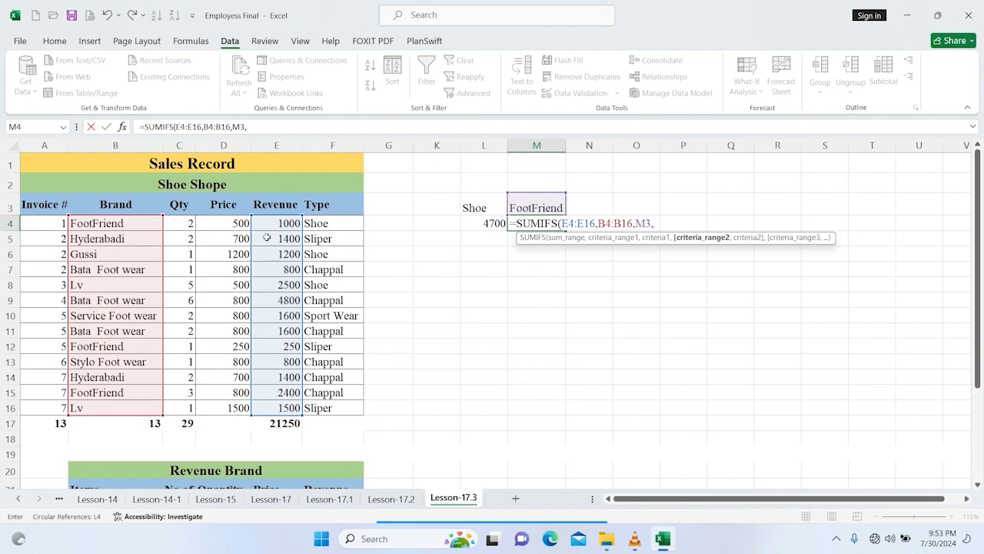
- Add a second criterion to the M4 SUMIFS formula matching the types in F4:F16 to L3, and complete the formula
{"action": "left_click_drag", "start_coordinate": [328, 223], "coordinate": [331, 409]}
{"action": "type", "text": ","}
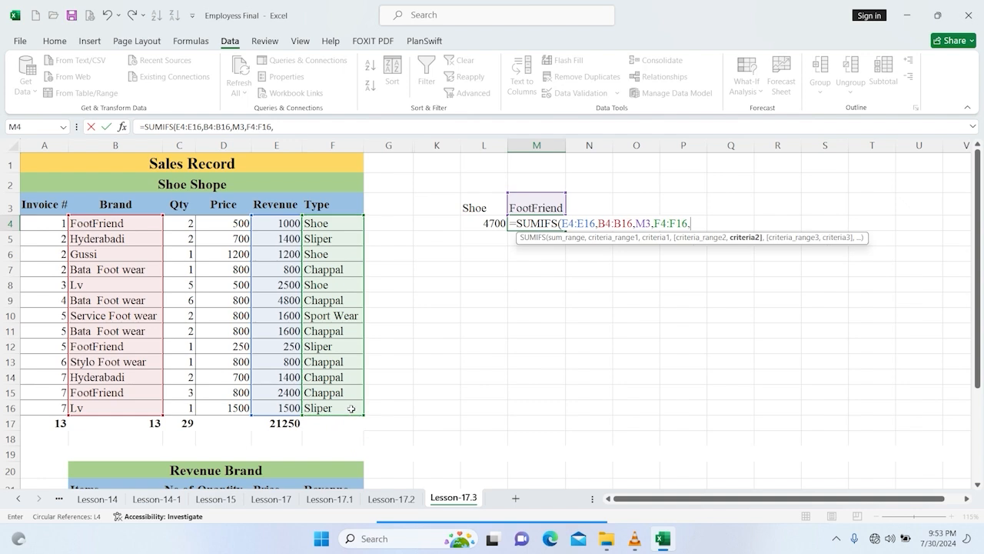
{"action": "left_click", "coordinate": [486, 206]}
{"action": "type", "text": ")"}
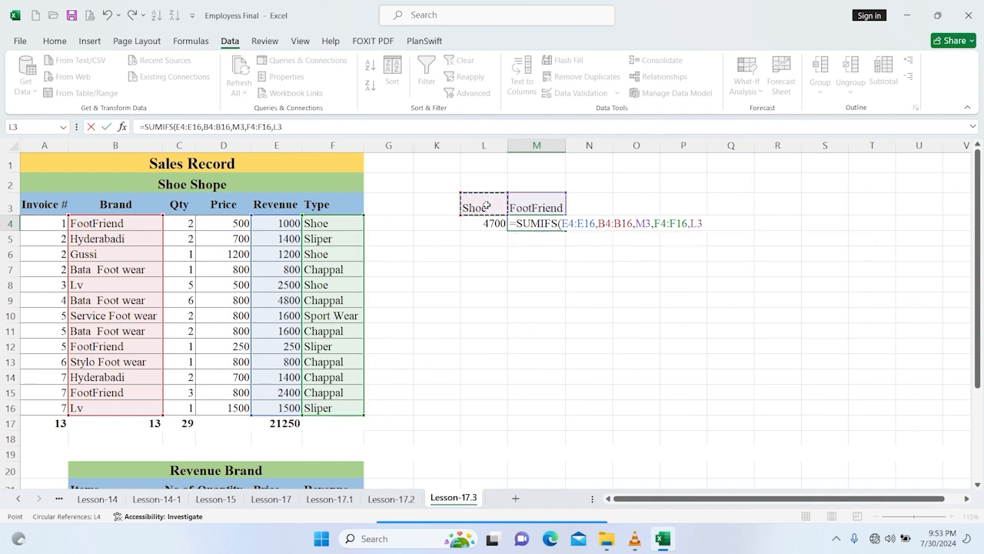
{"action": "key", "text": "Return"}
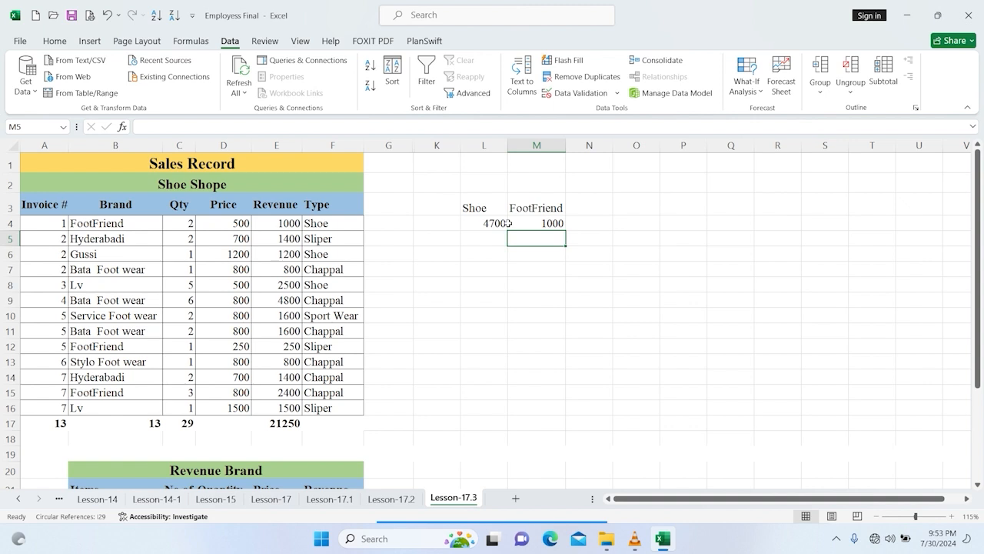
- Make the ranges E4:E16, B4:B16 and F4:F16 absolute in the M4 SUMIFS formula
{"action": "left_click", "coordinate": [548, 225]}
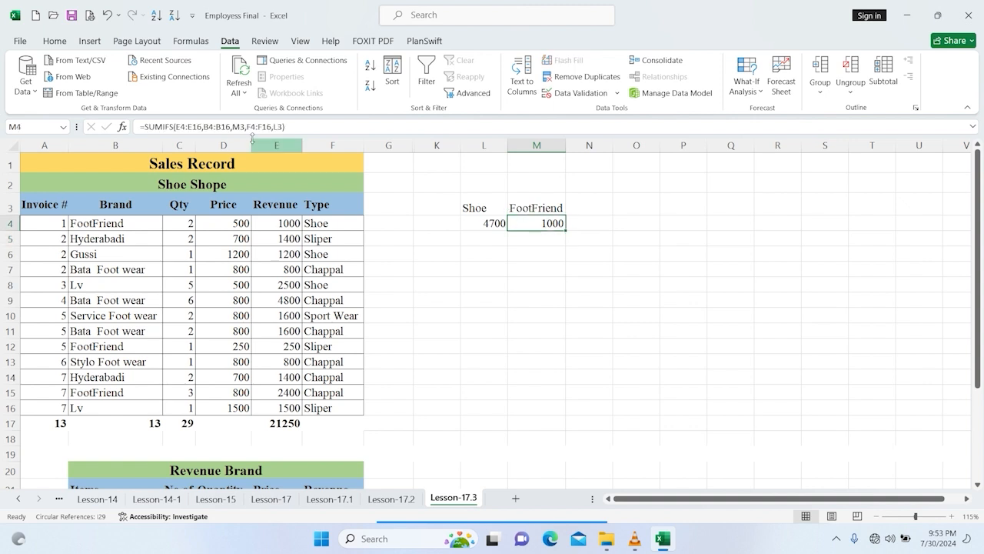
{"action": "left_click", "coordinate": [182, 125]}
{"action": "left_click_drag", "start_coordinate": [179, 125], "coordinate": [201, 123]}
{"action": "key", "text": "F4"}
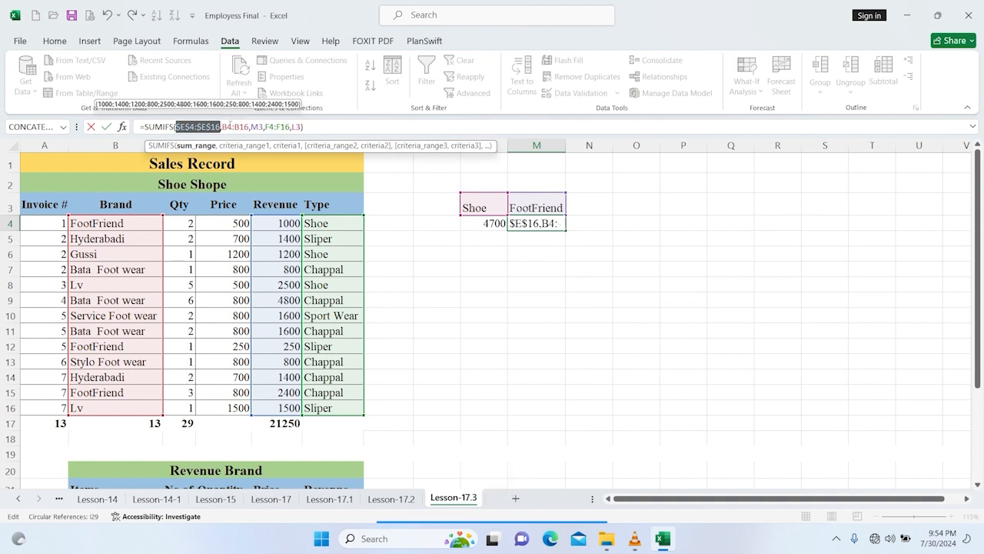
{"action": "left_click_drag", "start_coordinate": [222, 126], "coordinate": [249, 126]}
{"action": "key", "text": "F4"}
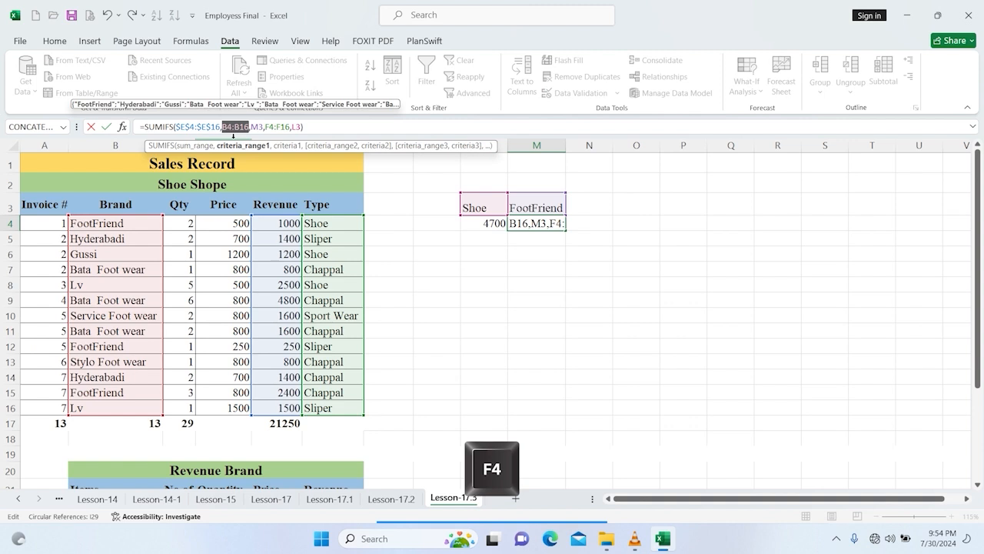
{"action": "left_click_drag", "start_coordinate": [284, 125], "coordinate": [307, 124]}
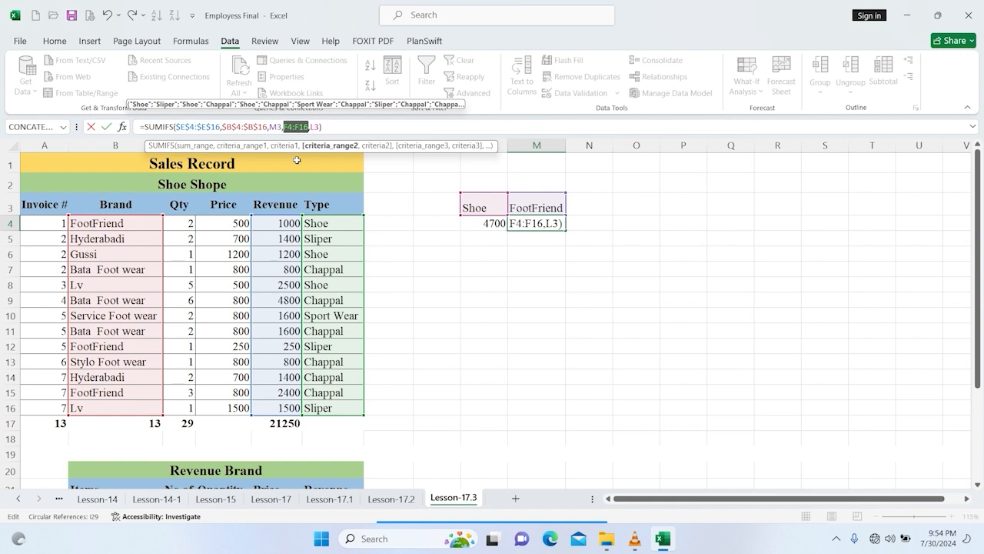
{"action": "key", "text": "F4"}
{"action": "key", "text": "Return"}
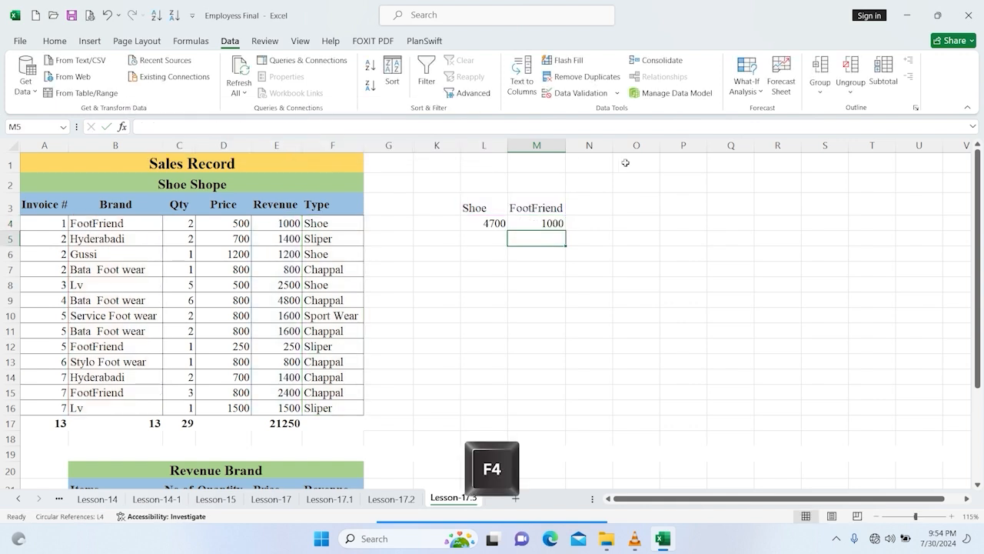
- Make the ranges F4:F16 and E4:E15 absolute in the L4 SUMIF formula
{"action": "left_click", "coordinate": [494, 221]}
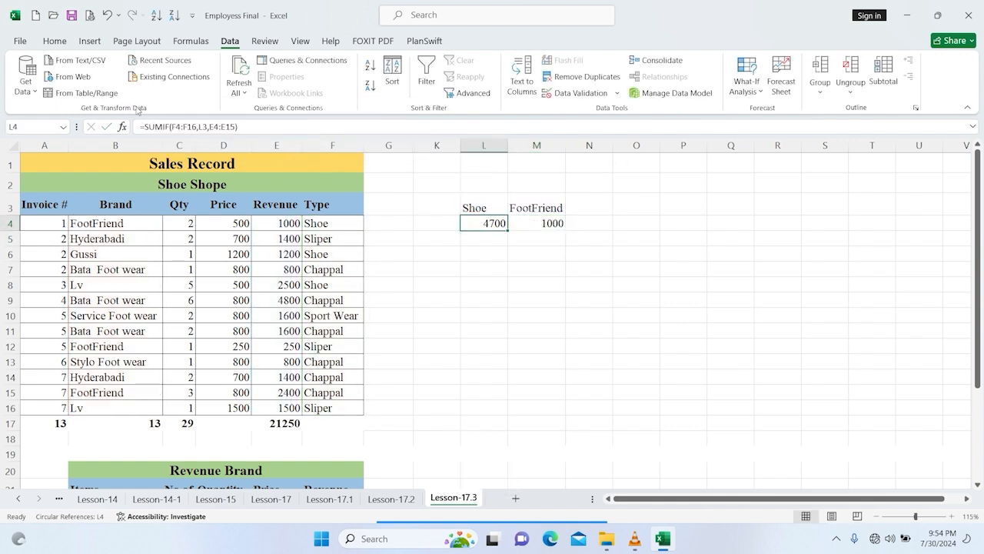
{"action": "left_click", "coordinate": [176, 126]}
{"action": "left_click_drag", "start_coordinate": [170, 125], "coordinate": [197, 126]}
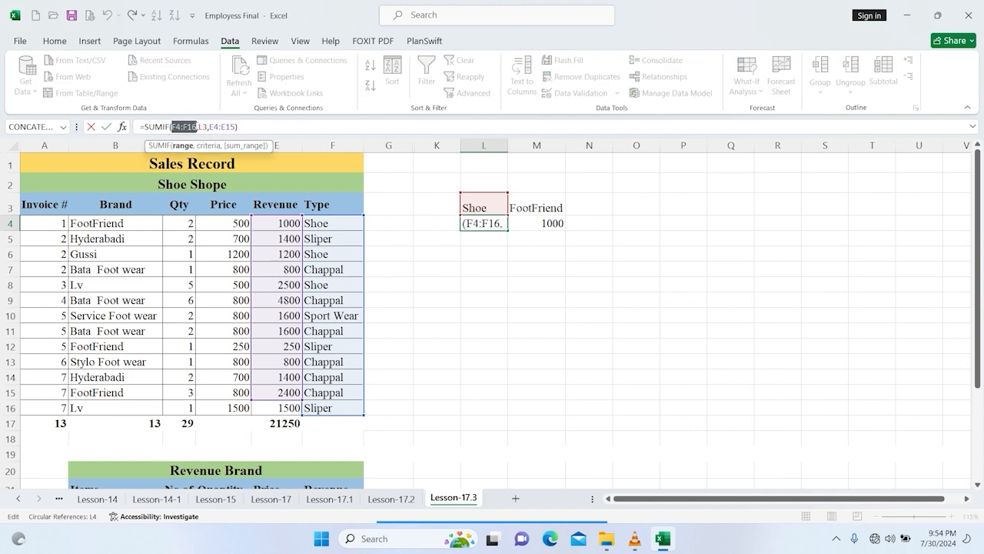
{"action": "key", "text": "F4"}
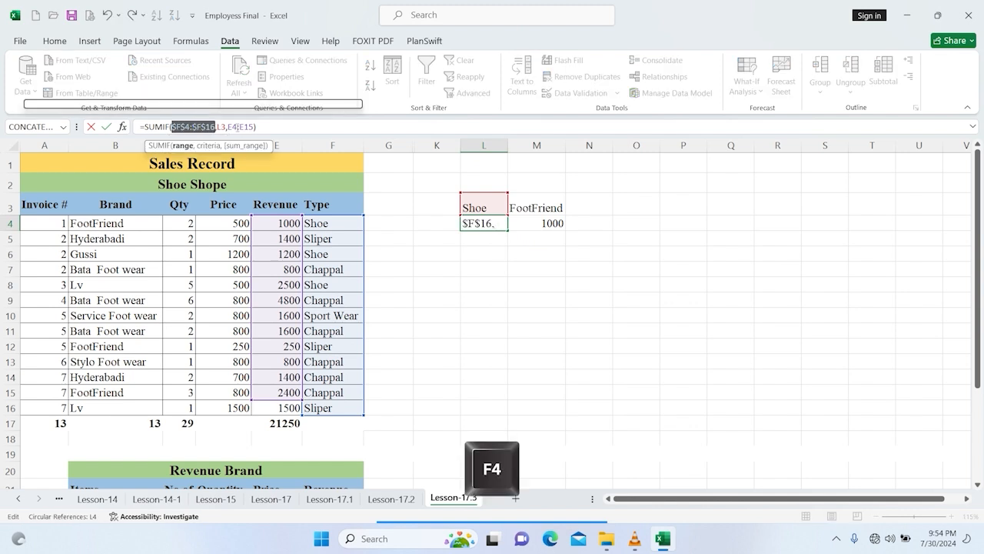
{"action": "left_click_drag", "start_coordinate": [228, 126], "coordinate": [255, 126]}
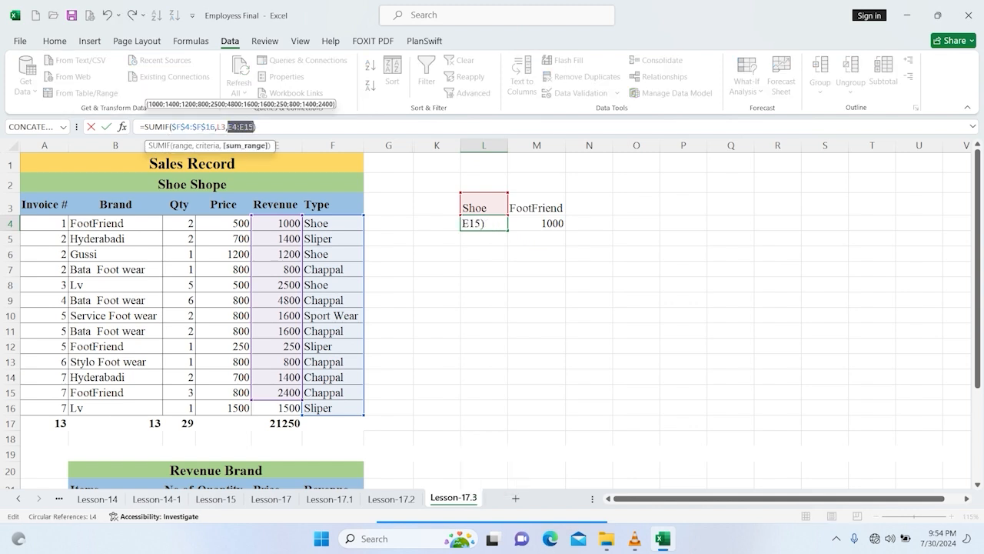
{"action": "key", "text": "F4"}
{"action": "key", "text": "Return"}
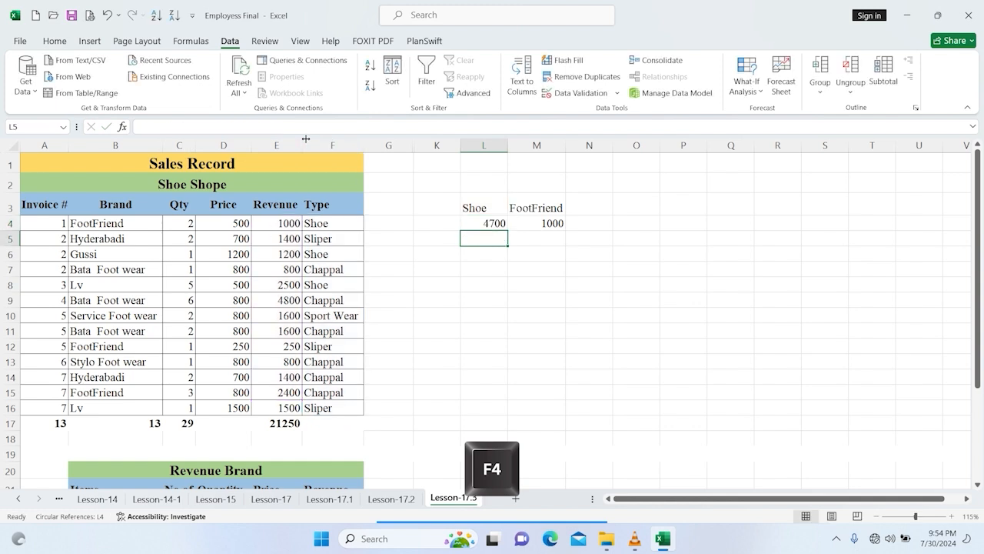
- Test the revenue formulas by choosing Sliper from the type drop-down list in L3
{"action": "left_click", "coordinate": [503, 209]}
{"action": "left_click", "coordinate": [513, 208]}
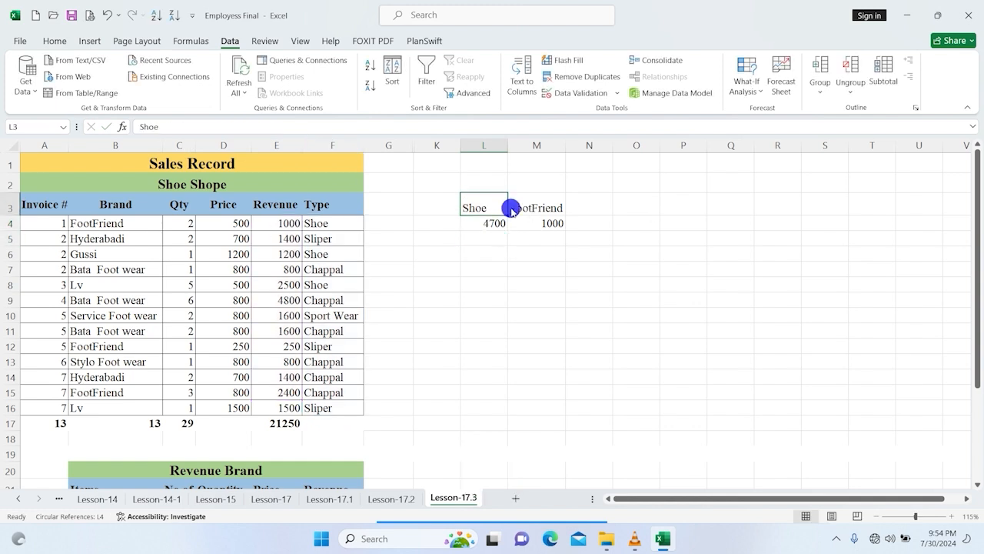
{"action": "left_click", "coordinate": [455, 231]}
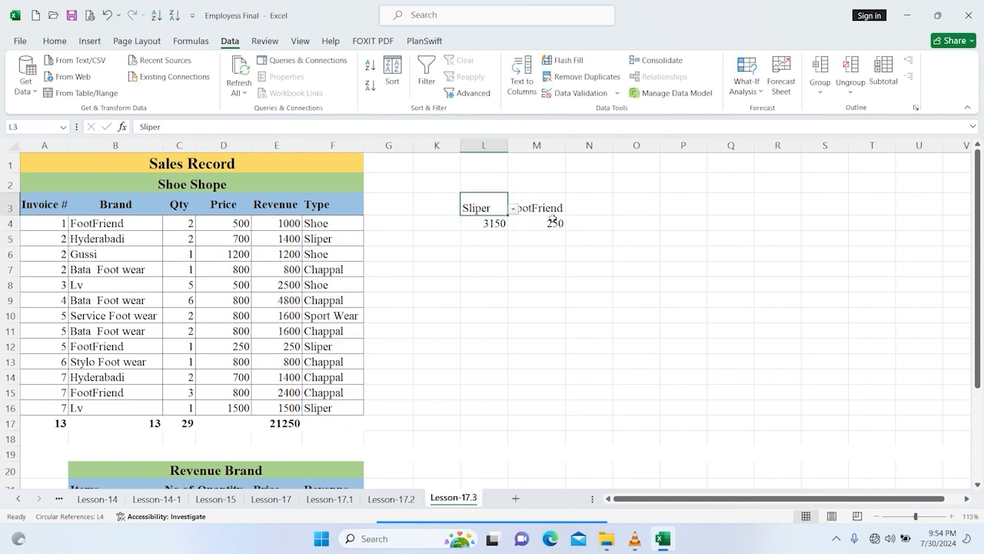
{"action": "left_click", "coordinate": [521, 250]}
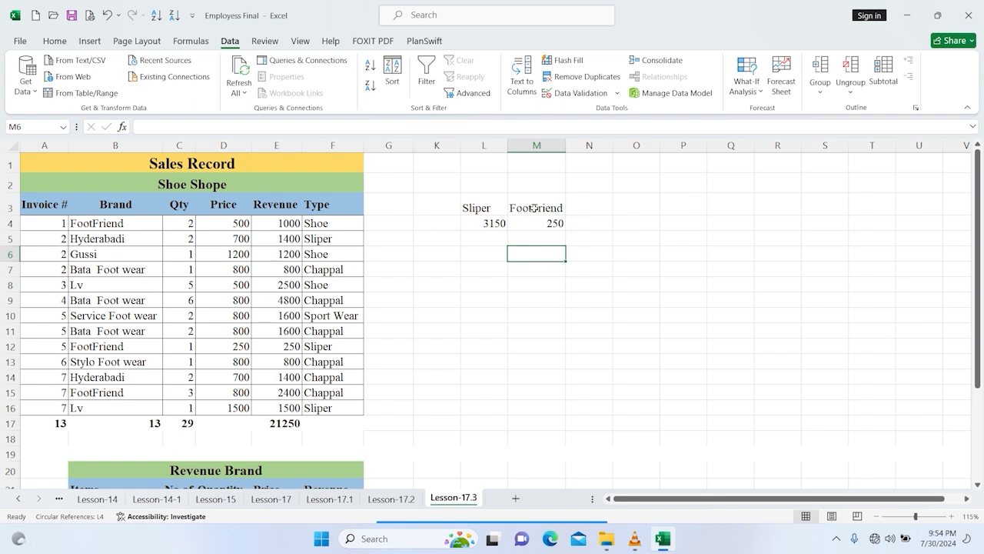
- Test the formulas with other types by choosing Chappal and then Sport Wear in L3
{"action": "left_click", "coordinate": [467, 205]}
{"action": "left_click", "coordinate": [512, 209]}
{"action": "left_click", "coordinate": [477, 240]}
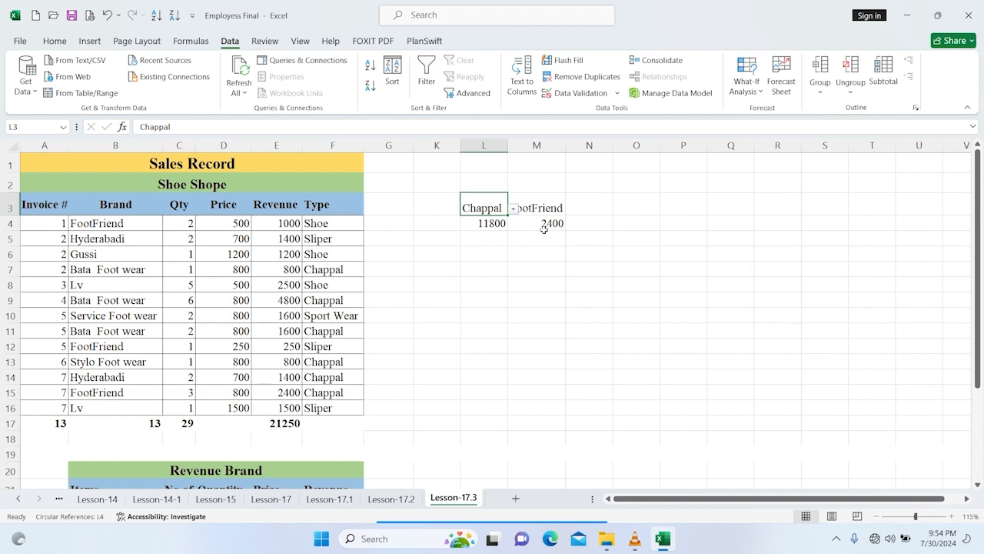
{"action": "left_click", "coordinate": [513, 209]}
{"action": "left_click", "coordinate": [474, 252]}
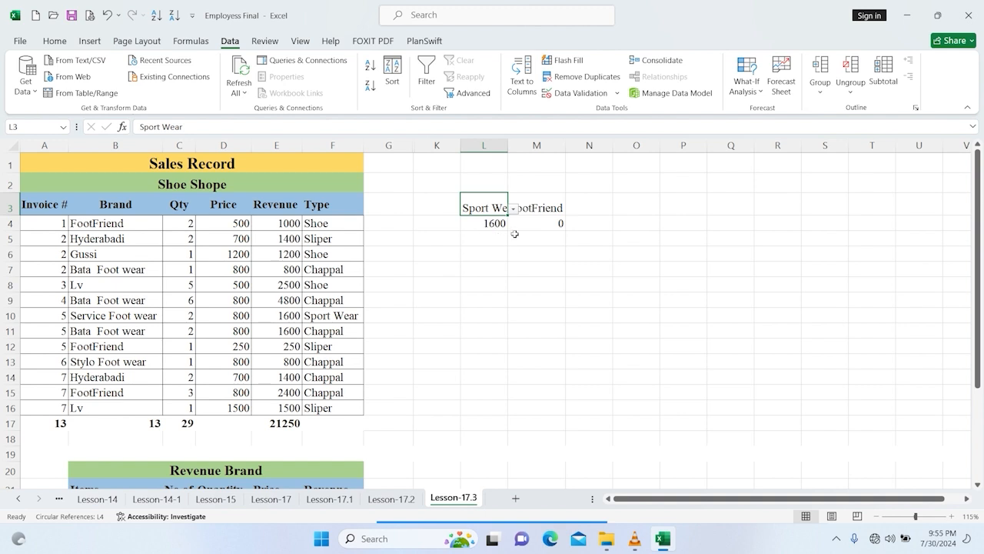
- Set the type in L3 back to Shoe from its drop-down list
{"action": "left_click", "coordinate": [553, 210]}
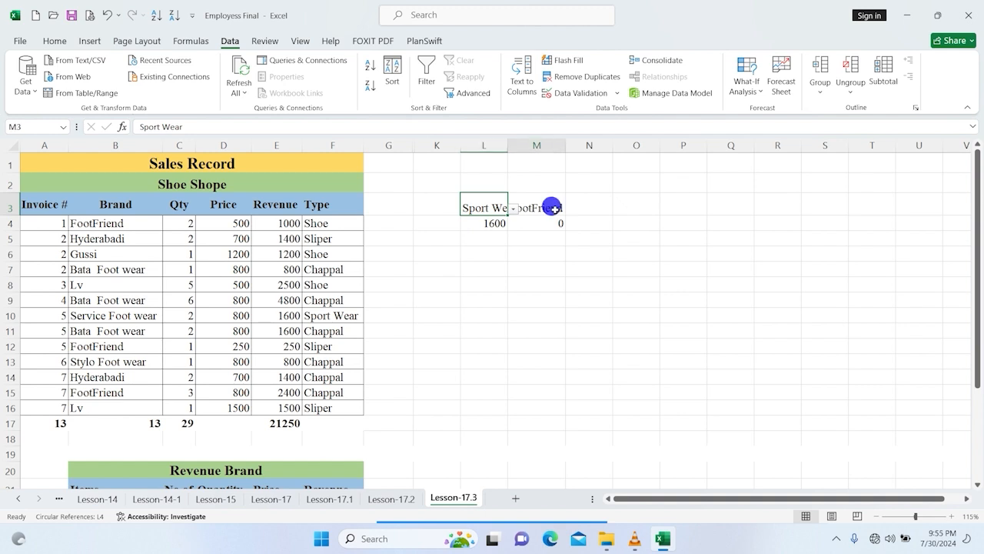
{"action": "left_click", "coordinate": [488, 214]}
{"action": "left_click", "coordinate": [513, 208]}
{"action": "left_click", "coordinate": [462, 221]}
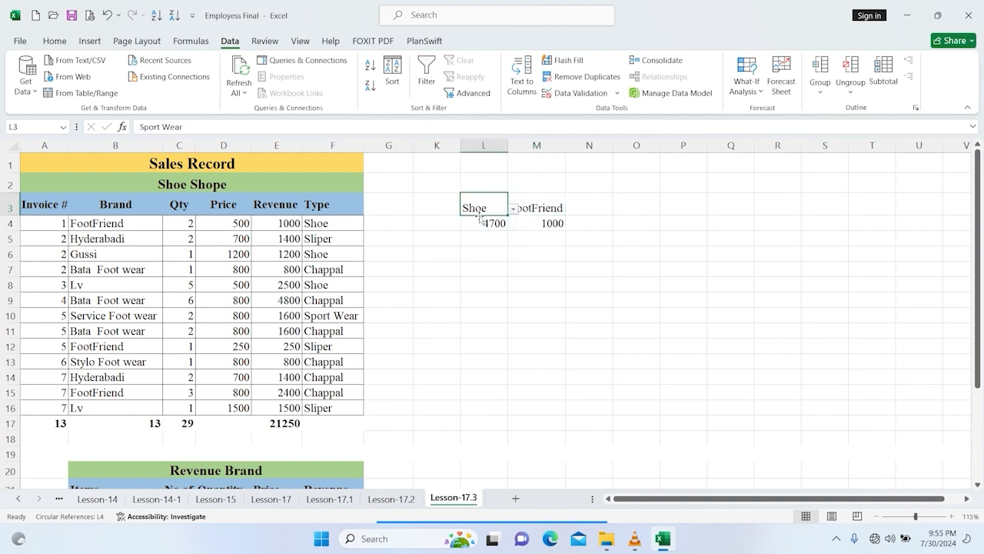
- Choose Hyderabadi from the brand drop-down list in M3
{"action": "left_click", "coordinate": [569, 206]}
{"action": "left_click", "coordinate": [555, 206]}
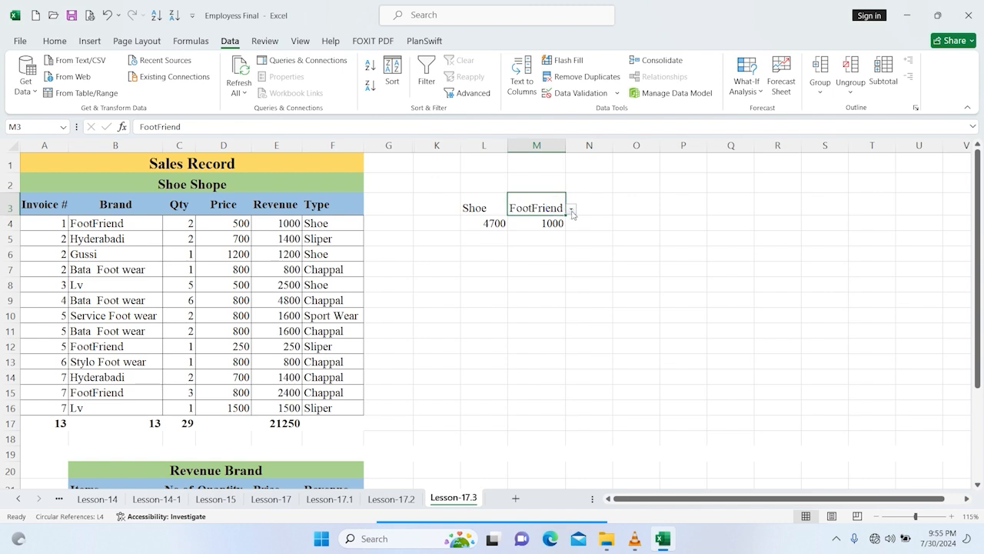
{"action": "left_click", "coordinate": [572, 210]}
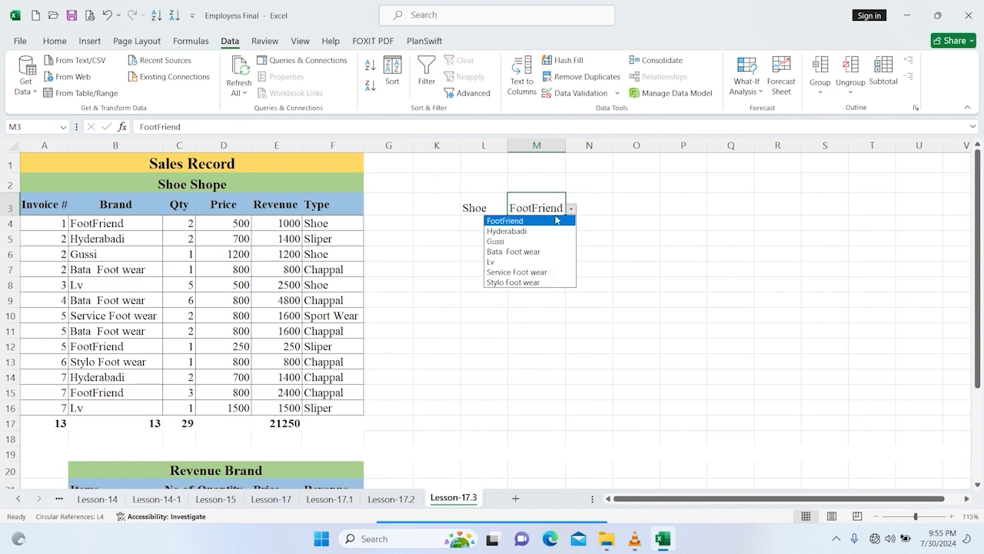
{"action": "left_click", "coordinate": [513, 232]}
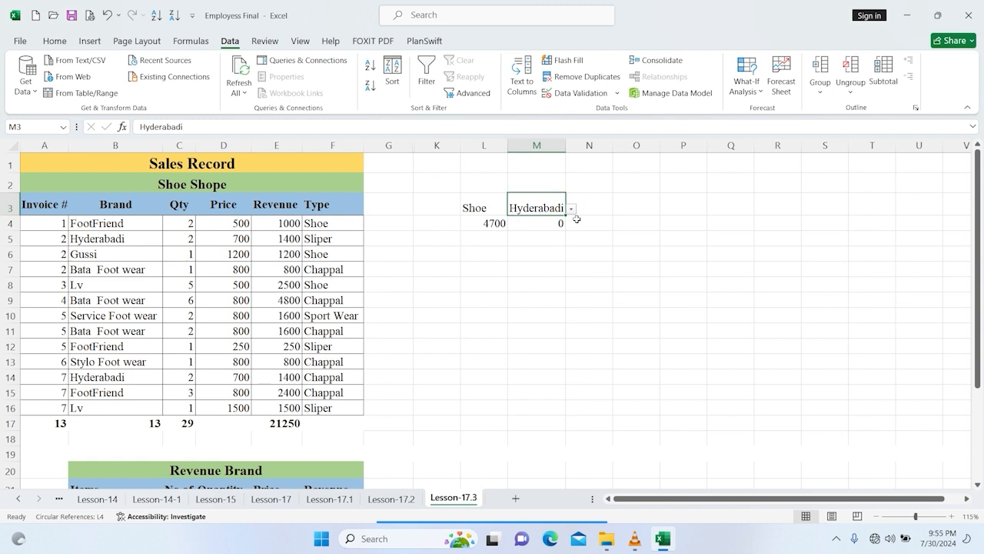
- Test the Hyderabadi revenue by choosing Sliper and then Chappal as the type in L3
{"action": "left_click", "coordinate": [480, 213]}
{"action": "left_click", "coordinate": [511, 208]}
{"action": "left_click", "coordinate": [470, 230]}
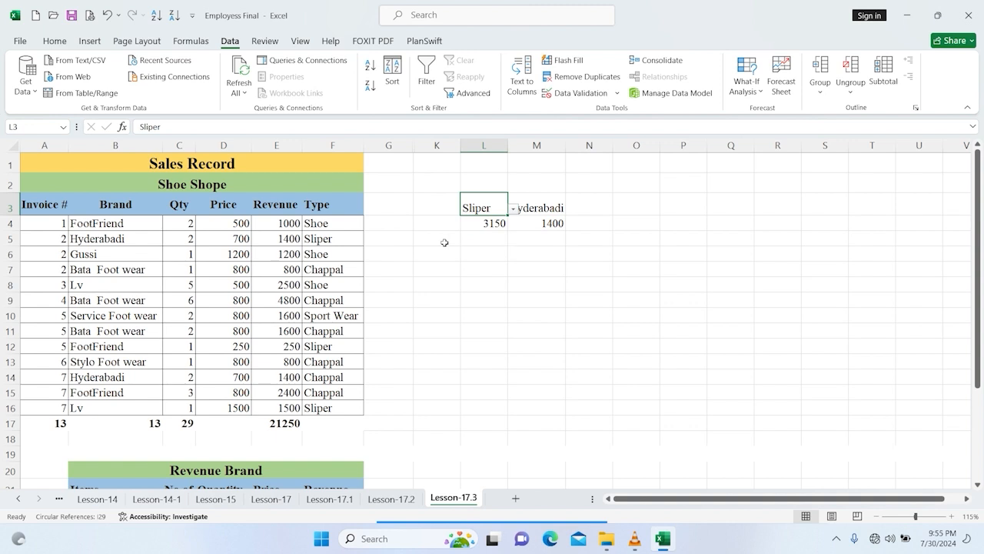
{"action": "left_click", "coordinate": [510, 213]}
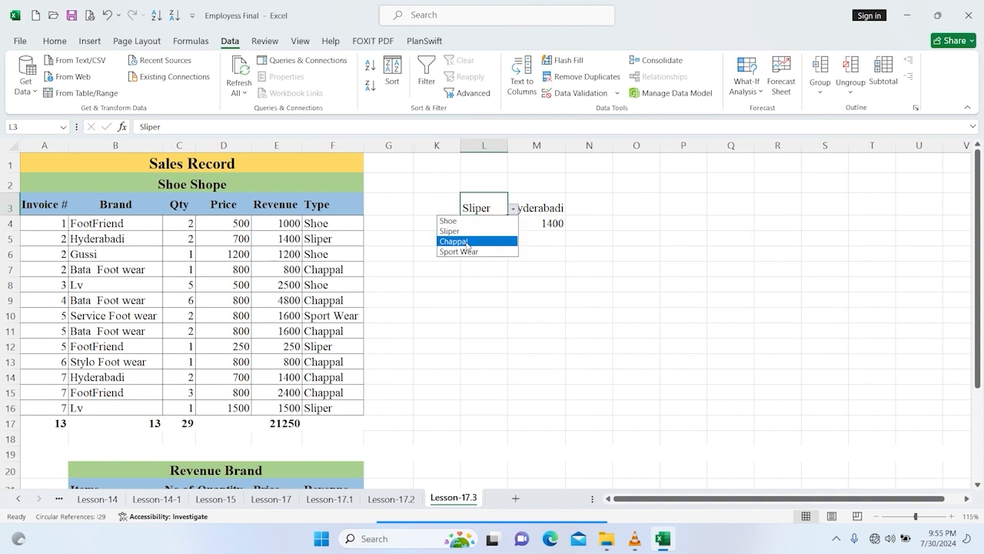
{"action": "left_click", "coordinate": [477, 239]}
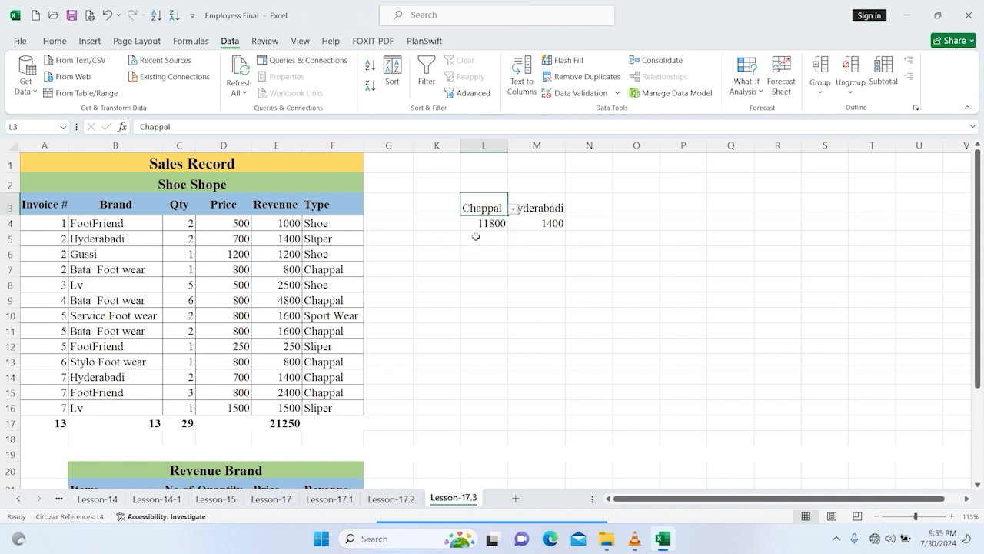
- Test the Hyderabadi revenue by choosing Sport Wear and then Shoe as the type in L3
{"action": "left_click", "coordinate": [512, 213]}
{"action": "left_click", "coordinate": [465, 255]}
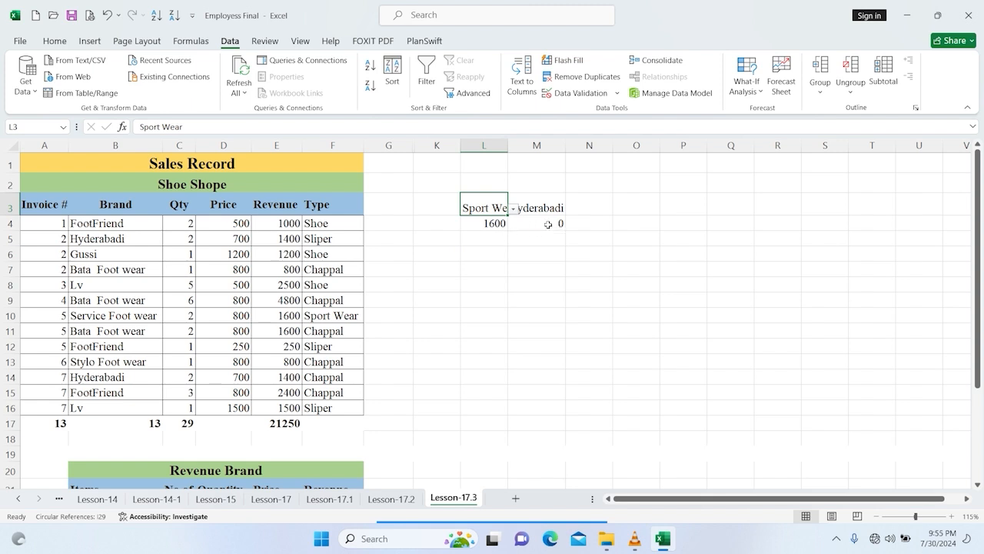
{"action": "left_click", "coordinate": [513, 209]}
{"action": "left_click", "coordinate": [485, 223]}
- Choose Gussi from the brand drop-down list in M3
{"action": "left_click", "coordinate": [548, 208]}
{"action": "left_click", "coordinate": [571, 209]}
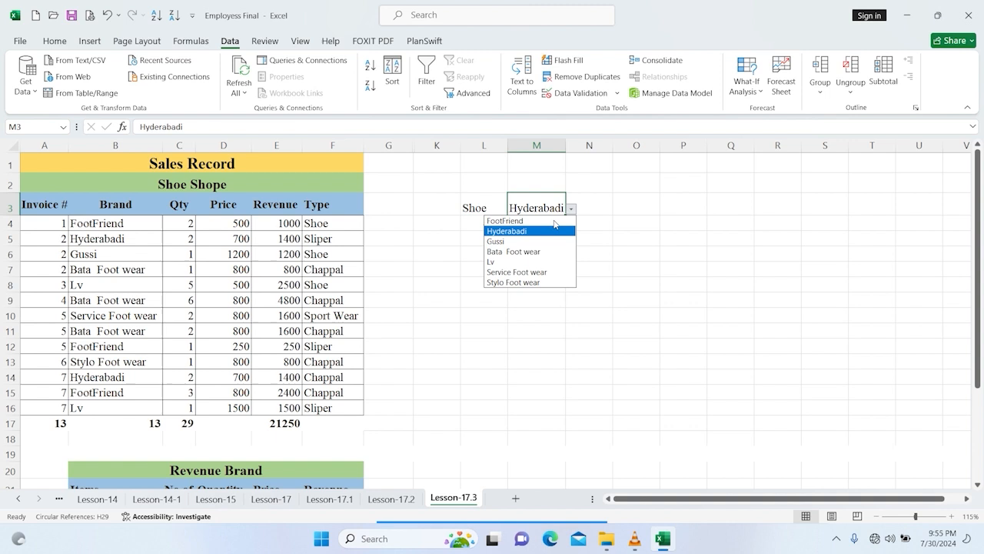
{"action": "left_click", "coordinate": [510, 242]}
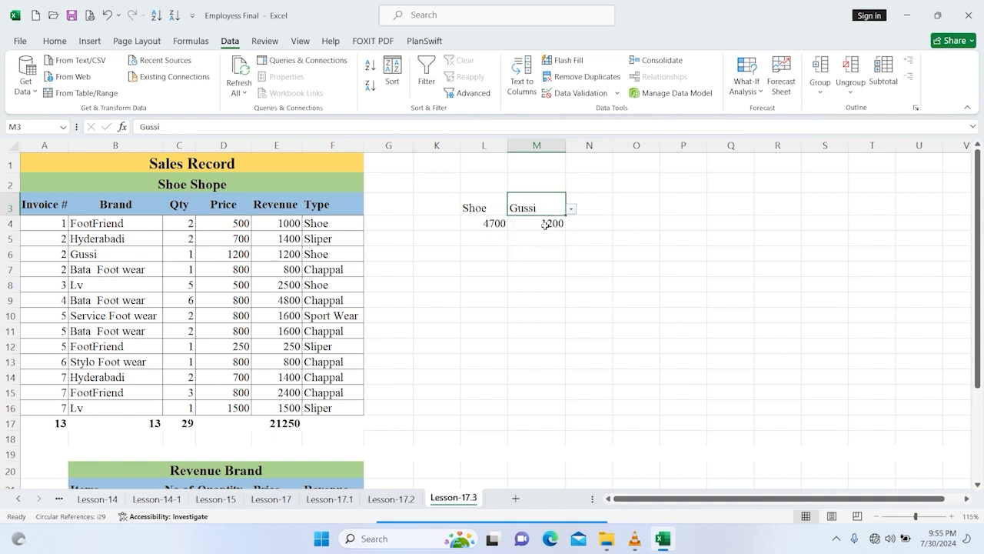
- Test the Gussi revenue by choosing Sliper and then Chappal as the type in L3
{"action": "left_click", "coordinate": [490, 206]}
{"action": "left_click", "coordinate": [513, 209]}
{"action": "left_click", "coordinate": [477, 229]}
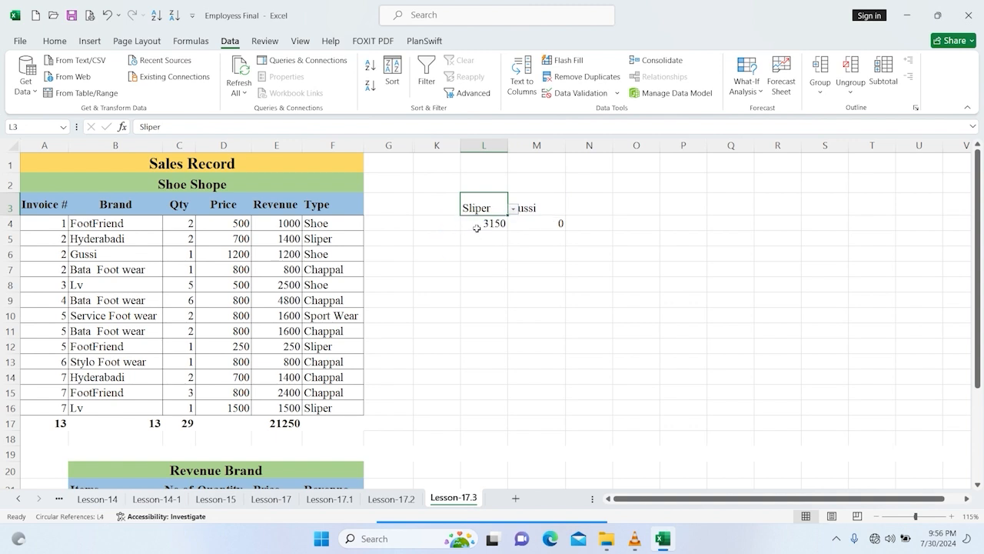
{"action": "left_click", "coordinate": [513, 209]}
{"action": "left_click", "coordinate": [513, 209]}
{"action": "left_click", "coordinate": [513, 209]}
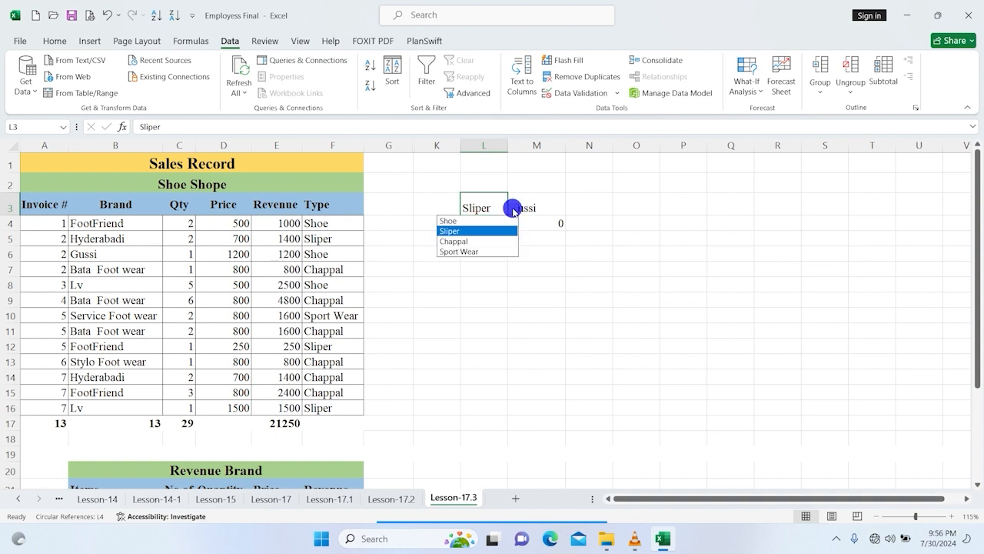
{"action": "left_click", "coordinate": [474, 241]}
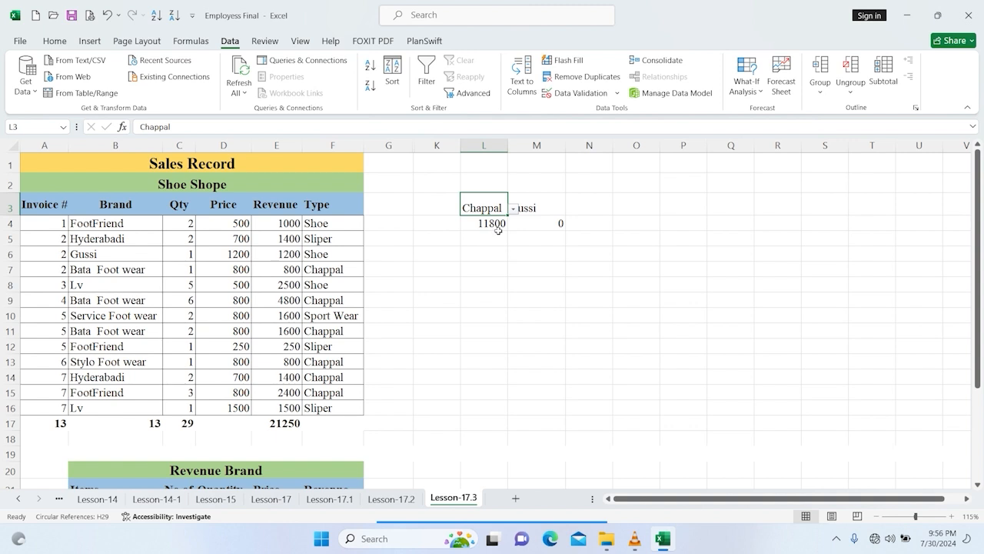
- Test the Gussi revenue for Sport Wear by choosing that type in L3
{"action": "left_click", "coordinate": [516, 208]}
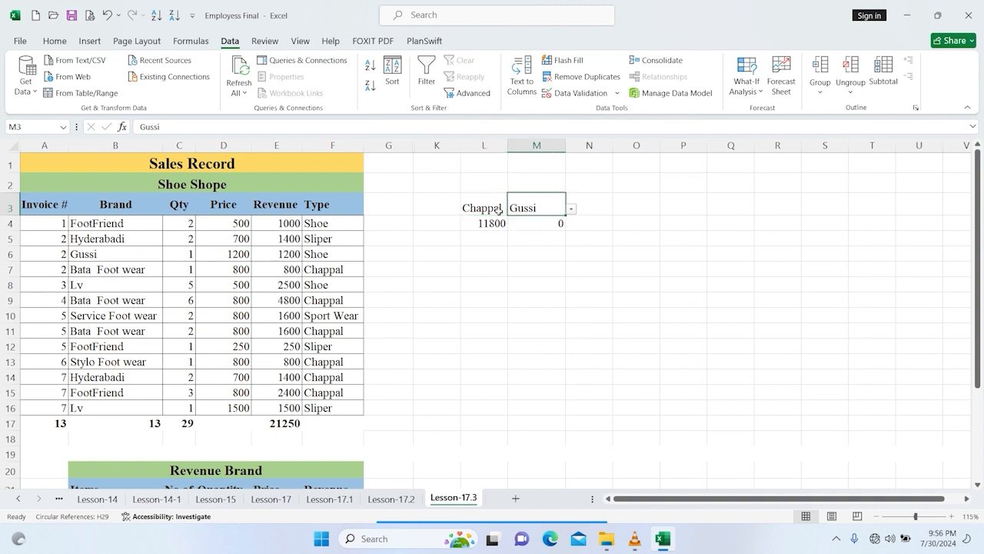
{"action": "left_click", "coordinate": [499, 210]}
{"action": "left_click", "coordinate": [513, 208]}
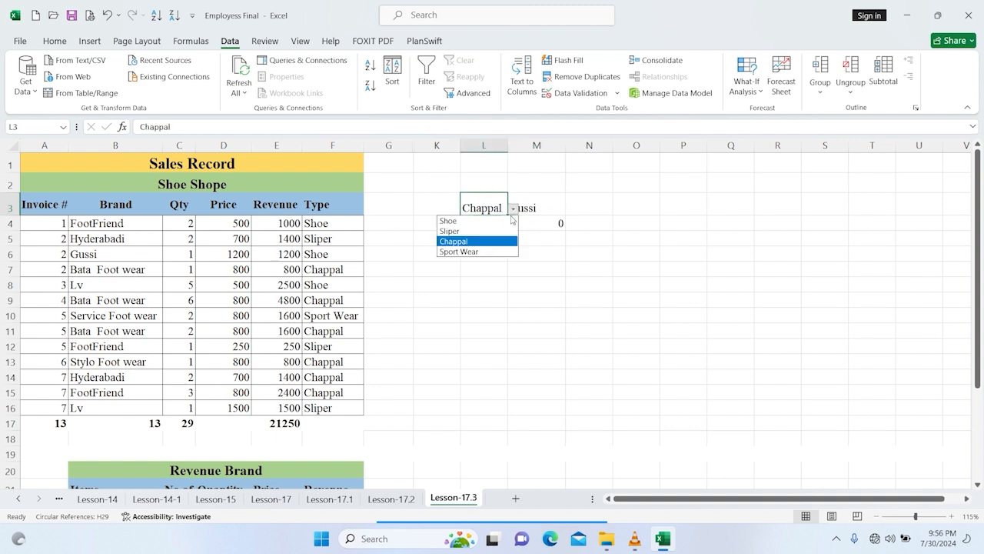
{"action": "left_click", "coordinate": [472, 252]}
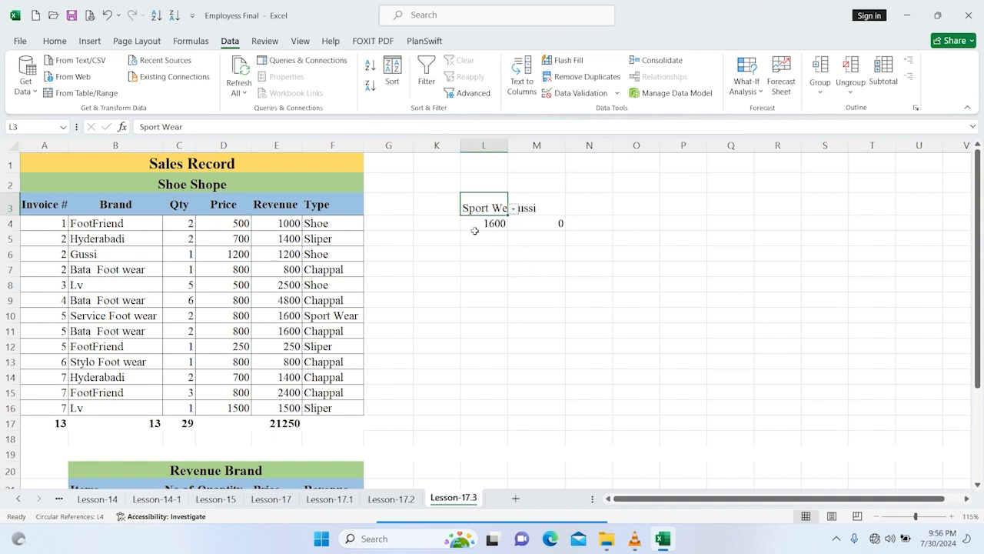
- Choose Bata Foot wear from the brand drop-down list in M3
{"action": "left_click", "coordinate": [554, 213]}
{"action": "left_click", "coordinate": [571, 209]}
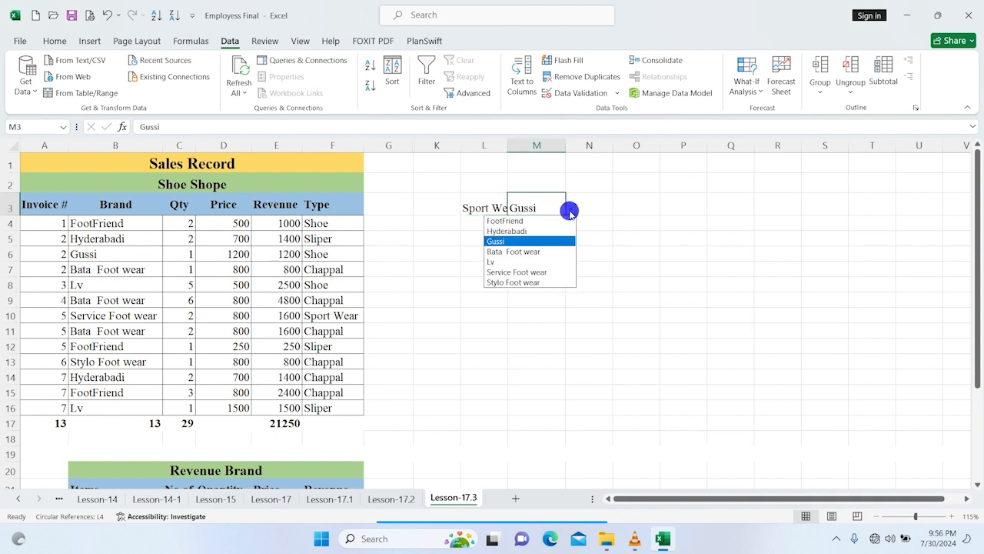
{"action": "left_click", "coordinate": [531, 251]}
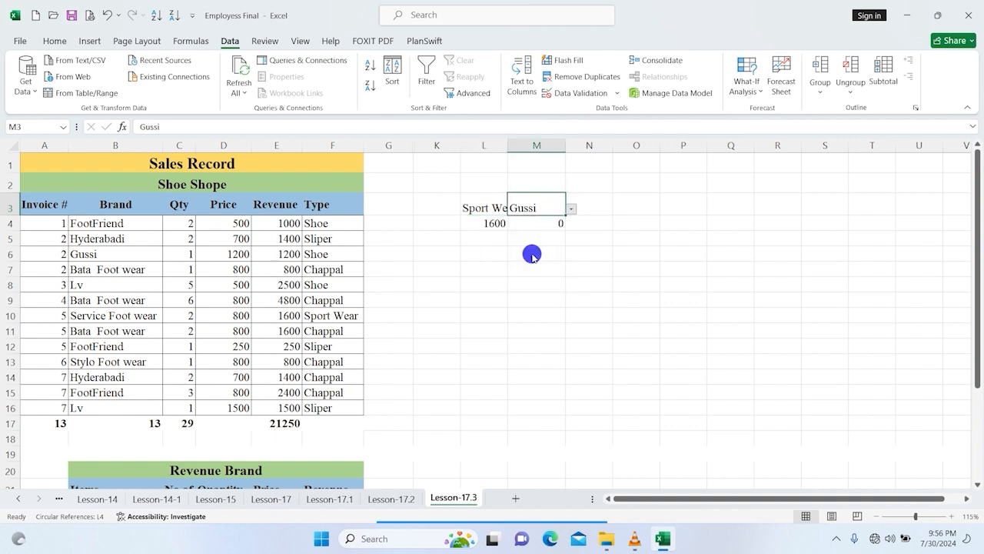
- Test the Bata Foot wear revenue by choosing Shoe and then Sliper as the type in L3
{"action": "left_click", "coordinate": [495, 205]}
{"action": "left_click", "coordinate": [513, 209]}
{"action": "left_click", "coordinate": [497, 219]}
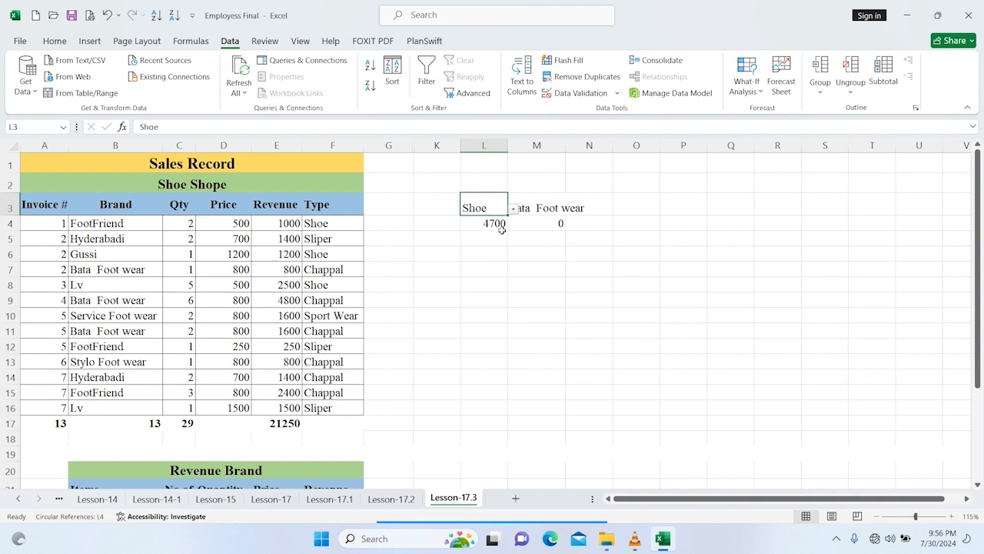
{"action": "left_click", "coordinate": [511, 211]}
{"action": "left_click", "coordinate": [493, 229]}
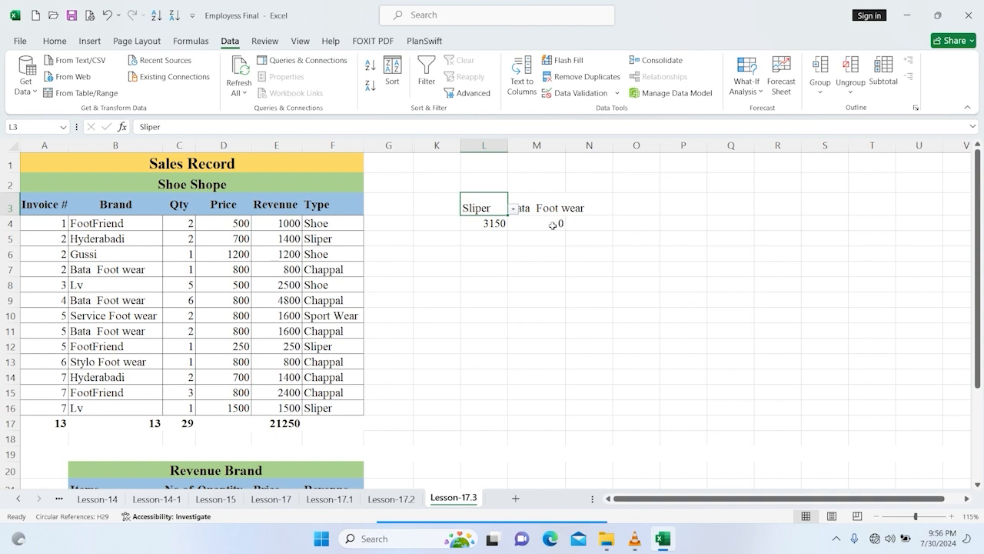
- Test the Bata Foot wear revenue by choosing Chappal and then Sport Wear as the type in L3
{"action": "left_click", "coordinate": [513, 211]}
{"action": "left_click", "coordinate": [479, 241]}
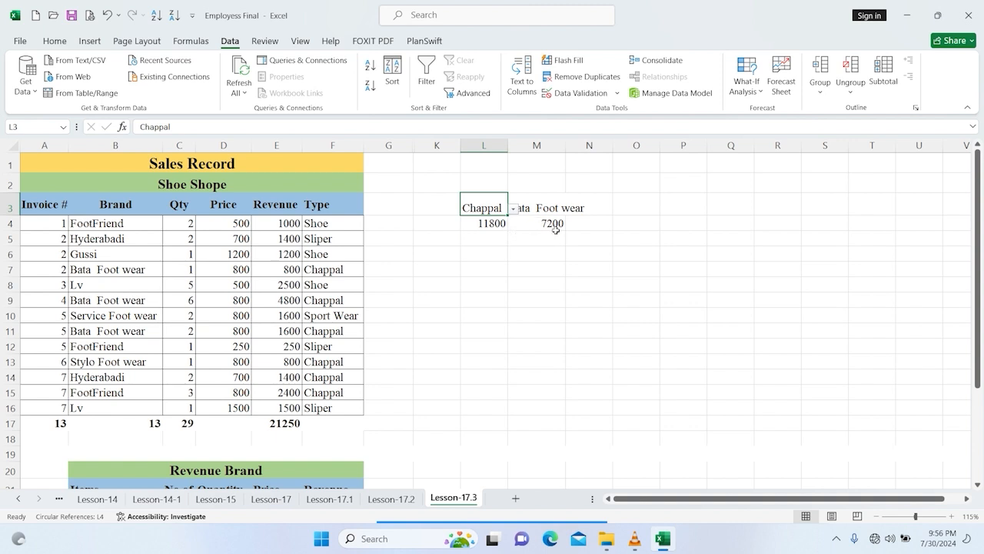
{"action": "left_click", "coordinate": [513, 211]}
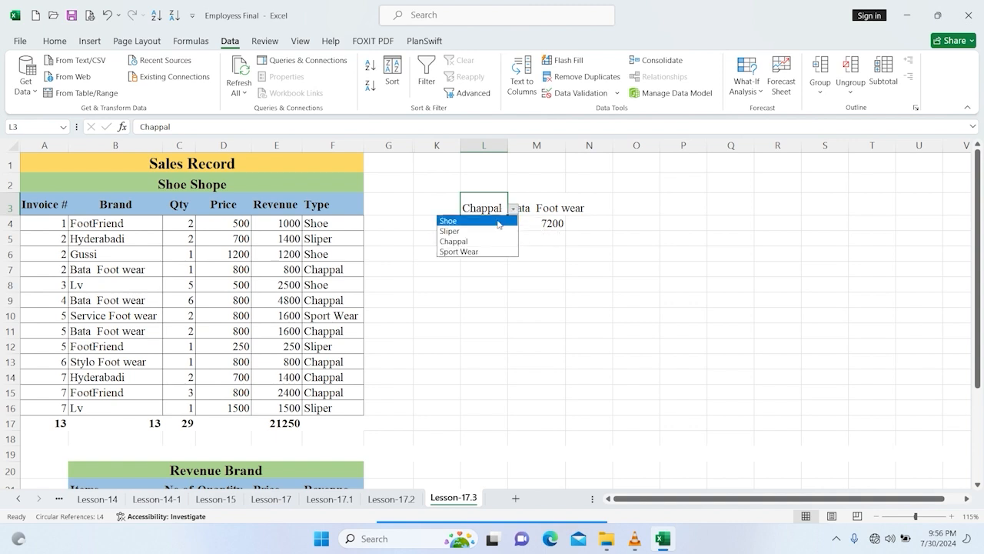
{"action": "left_click", "coordinate": [473, 251]}
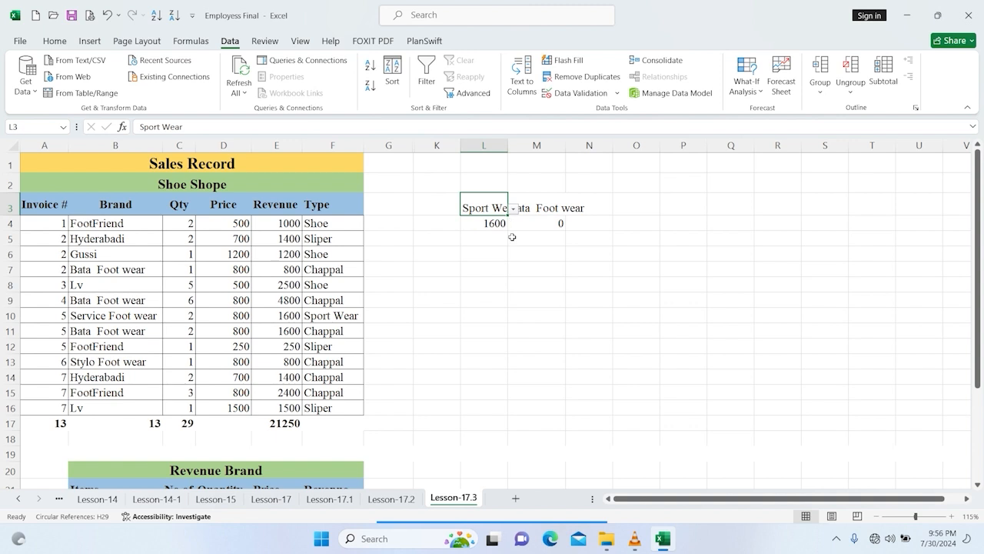
{"action": "left_click", "coordinate": [523, 272]}
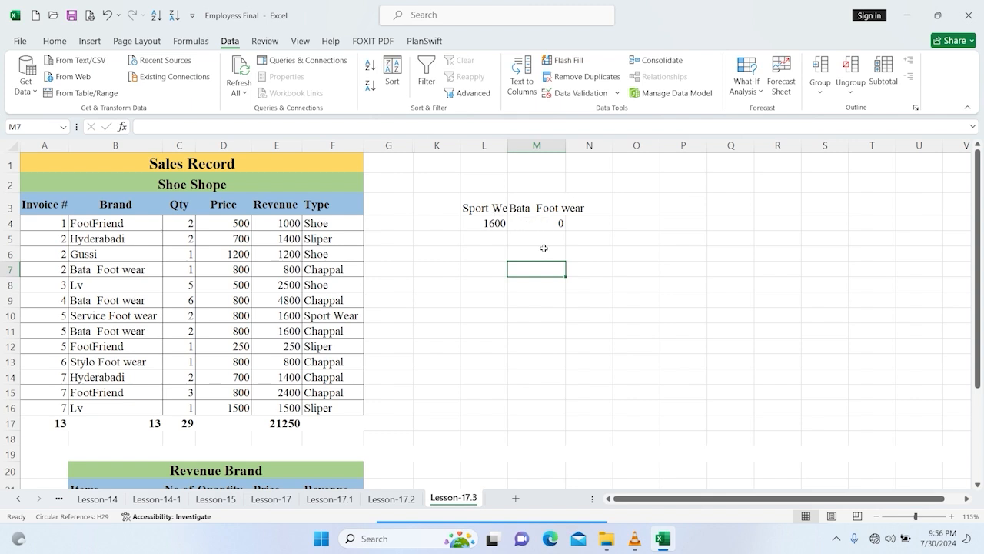
- AutoFit the widths of columns M and L so the brand and type names in row 3 fit
{"action": "left_click", "coordinate": [497, 225]}
{"action": "left_click_drag", "start_coordinate": [485, 208], "coordinate": [549, 207]}
{"action": "double_click", "coordinate": [566, 145]}
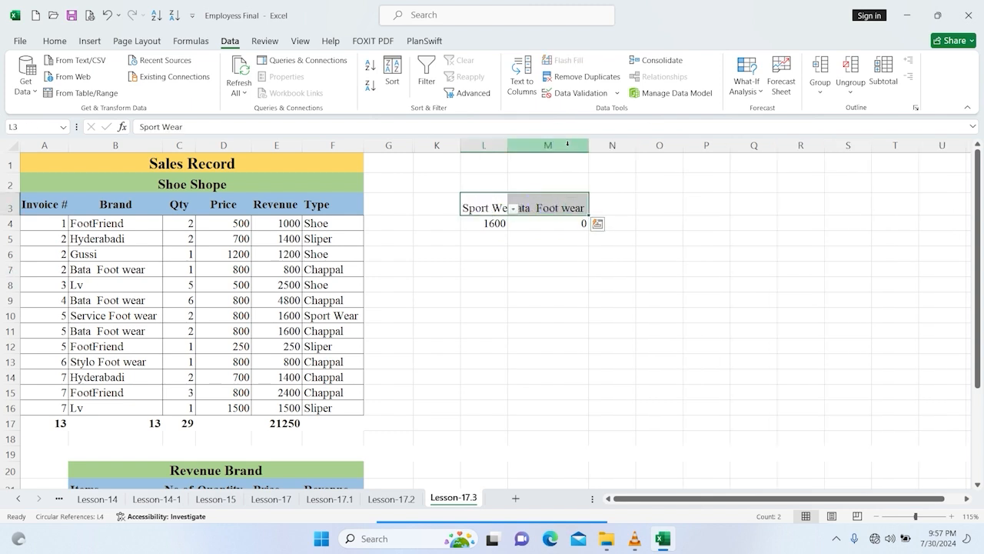
{"action": "left_click", "coordinate": [551, 271]}
{"action": "left_click", "coordinate": [478, 206]}
{"action": "left_click_drag", "start_coordinate": [478, 206], "coordinate": [546, 207]}
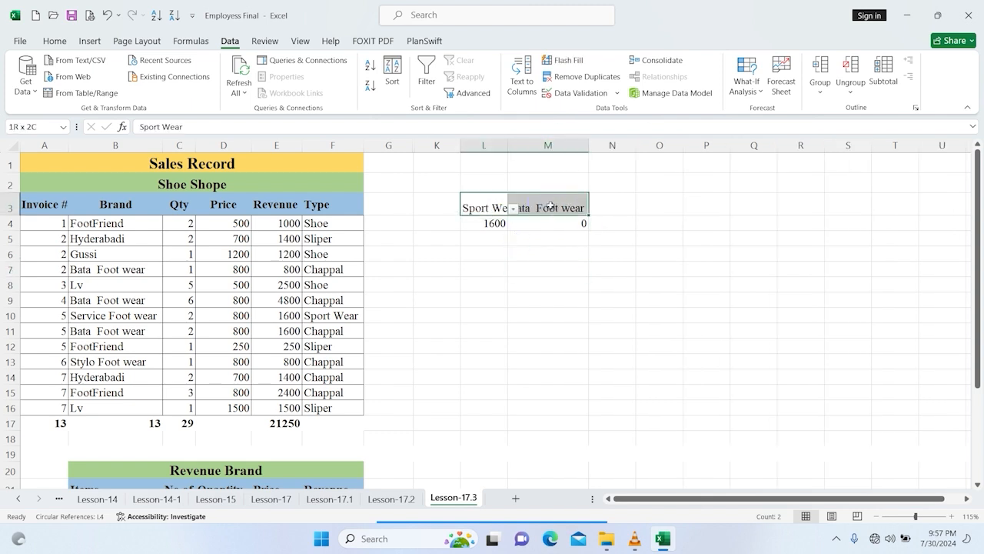
{"action": "double_click", "coordinate": [508, 145]}
{"action": "left_click", "coordinate": [548, 277]}
- Fill the type and brand cells L3:M3 with the light green used for the Shoe Shope heading
{"action": "left_click_drag", "start_coordinate": [486, 205], "coordinate": [559, 205]}
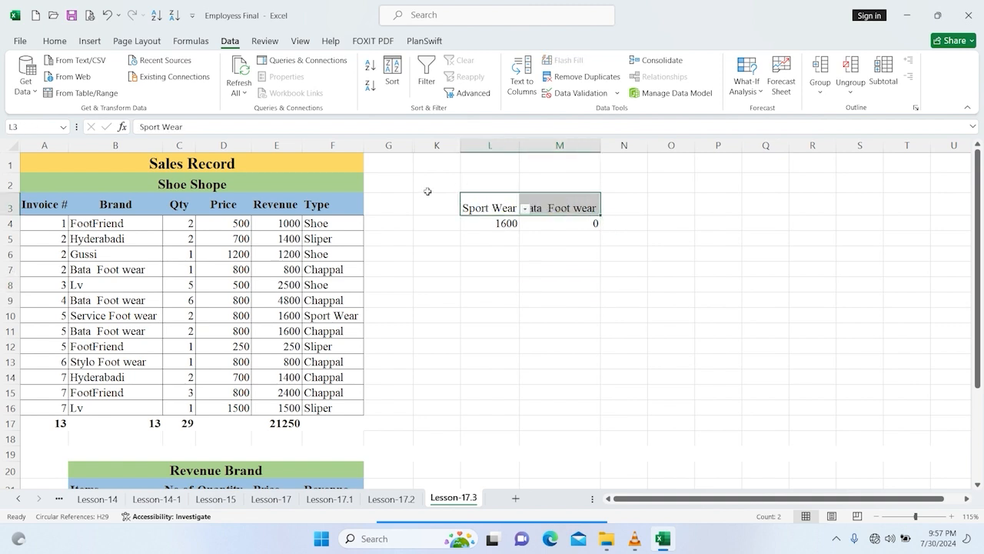
{"action": "left_click", "coordinate": [54, 41]}
{"action": "left_click", "coordinate": [228, 88]}
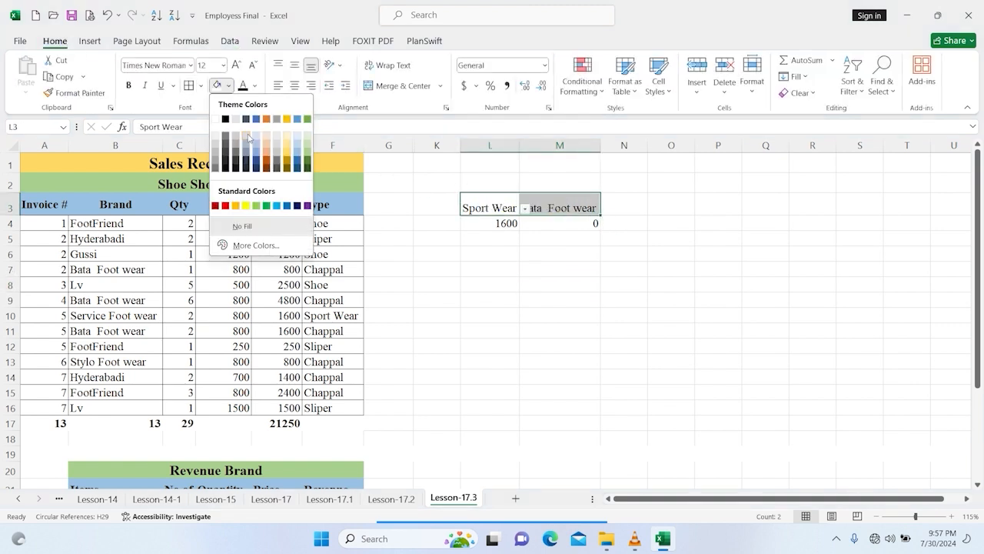
{"action": "left_click", "coordinate": [307, 152]}
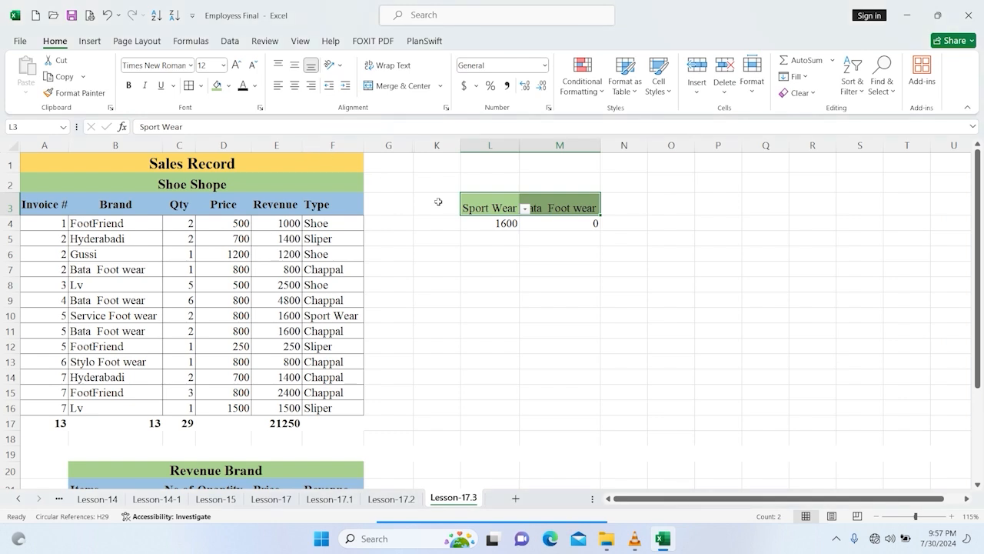
{"action": "left_click", "coordinate": [554, 299]}
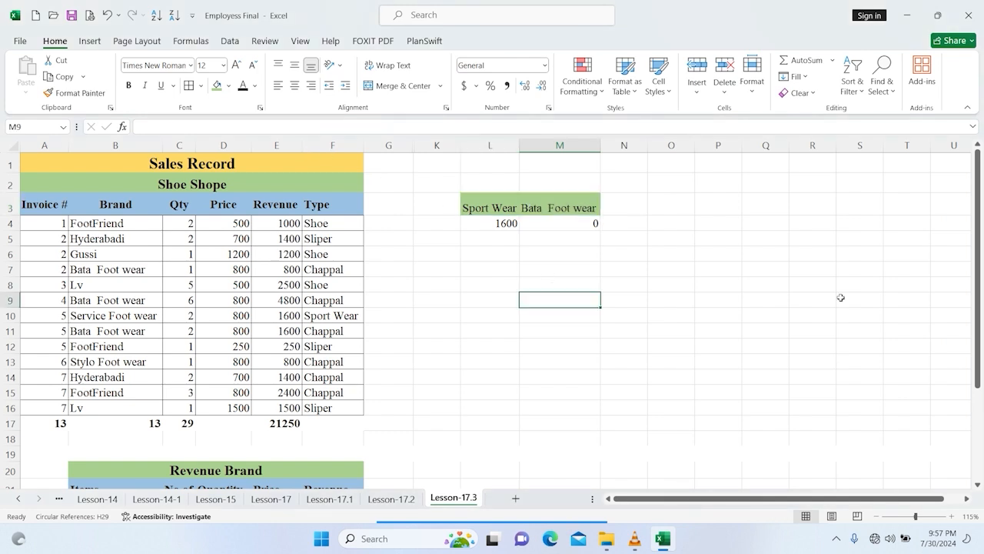